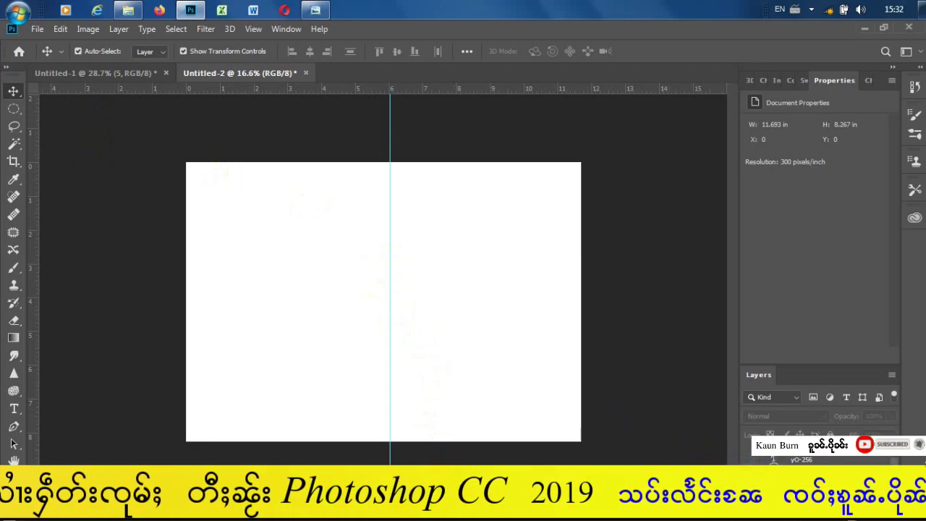
Add a new empty Layer 9 and select the Elliptical Marquee Tool.
{"action": "key", "text": "ctrl+shift+alt+n"}
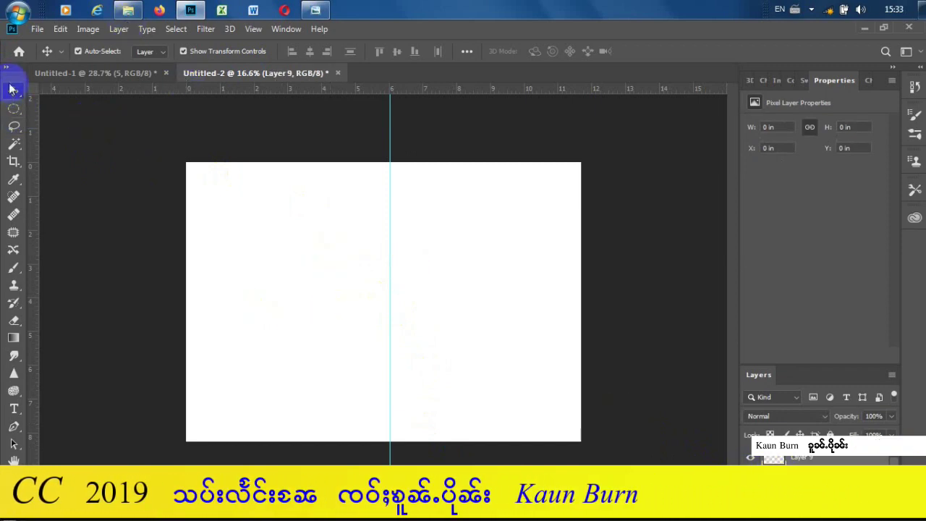
{"action": "left_click", "coordinate": [14, 109]}
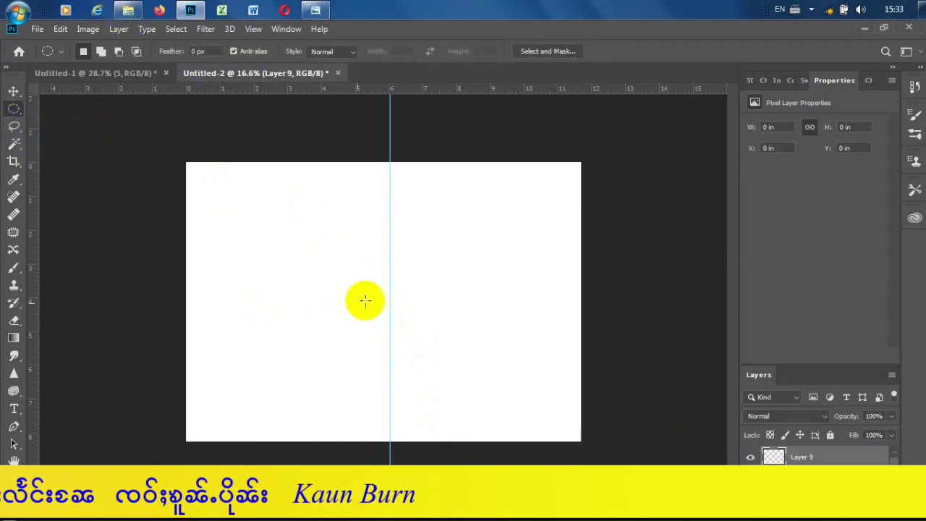
Shift-drag a circular selection centred on the middle vertical guide, then zoom in.
{"action": "mouse_move", "coordinate": [371, 252]}
{"action": "left_mouse_down"}
{"action": "mouse_move", "coordinate": [497, 413]}
{"action": "mouse_move", "coordinate": [431, 372]}
{"action": "mouse_move", "coordinate": [465, 384]}
{"action": "mouse_move", "coordinate": [444, 389]}
{"action": "mouse_move", "coordinate": [440, 379]}
{"action": "left_mouse_up"}
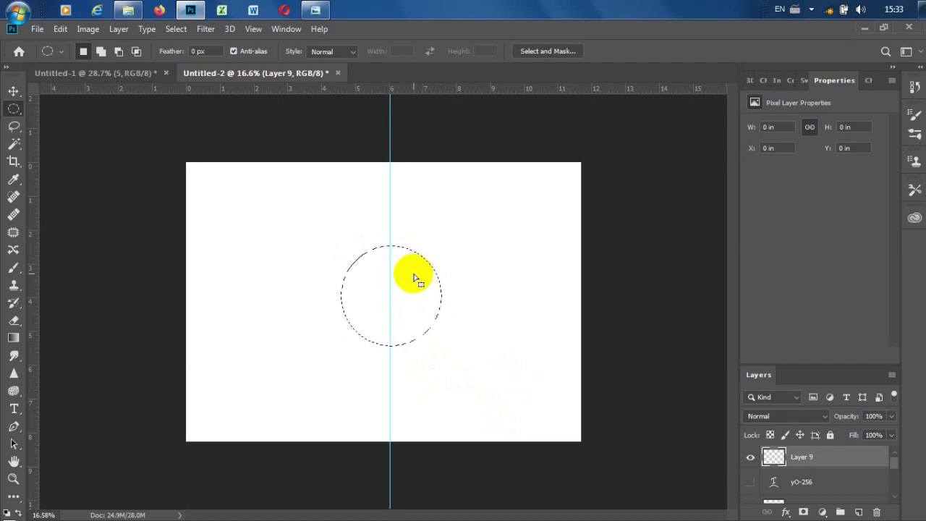
{"action": "scroll", "coordinate": [405, 291], "scroll_direction": "up", "scroll_amount": 2}
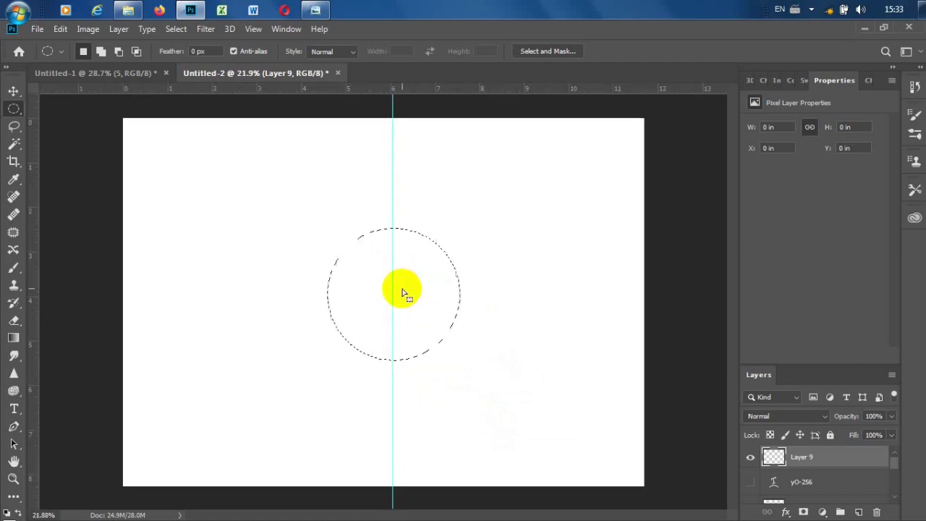
{"action": "scroll", "coordinate": [405, 291], "scroll_direction": "up", "scroll_amount": 1}
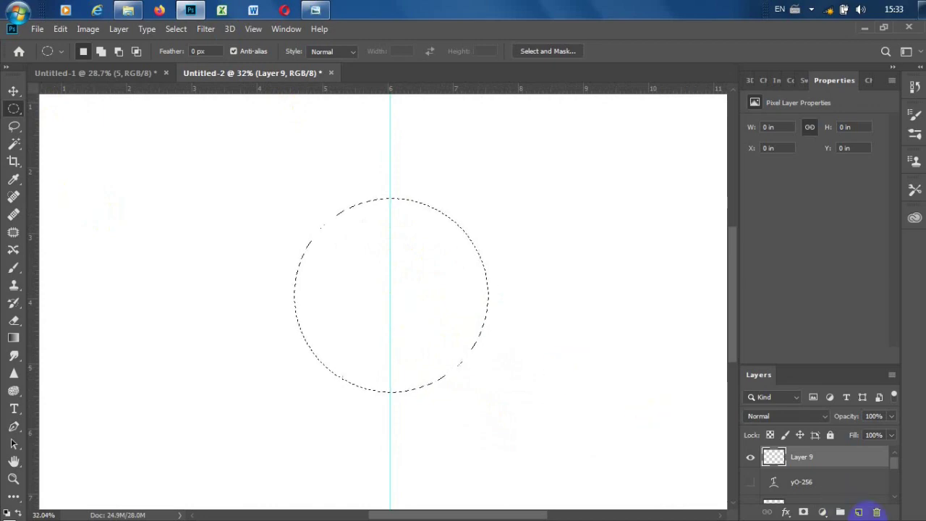
{"action": "left_click", "coordinate": [13, 91]}
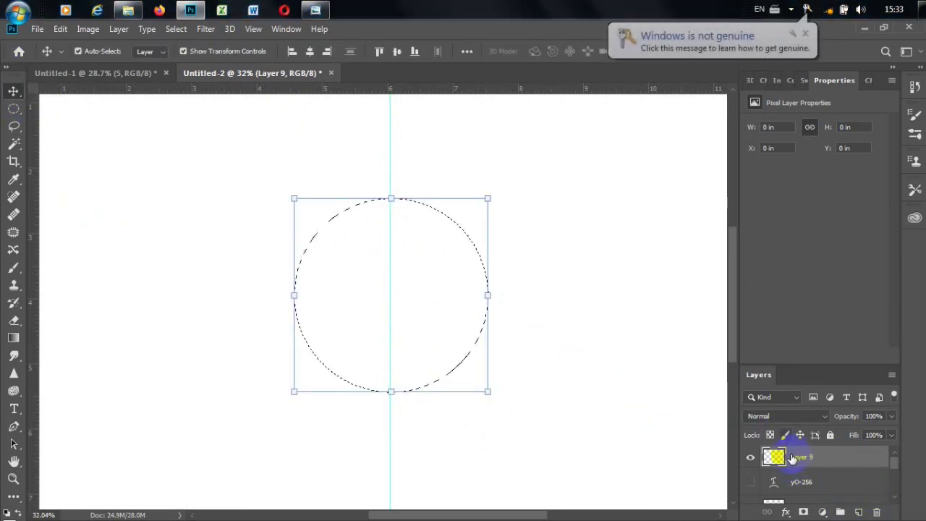
{"action": "left_click", "coordinate": [79, 50]}
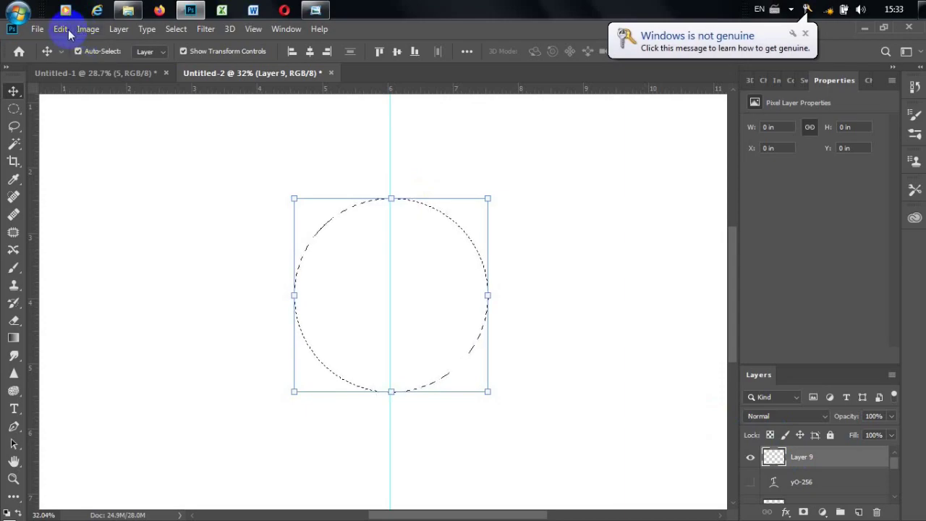
{"action": "left_click", "coordinate": [61, 29]}
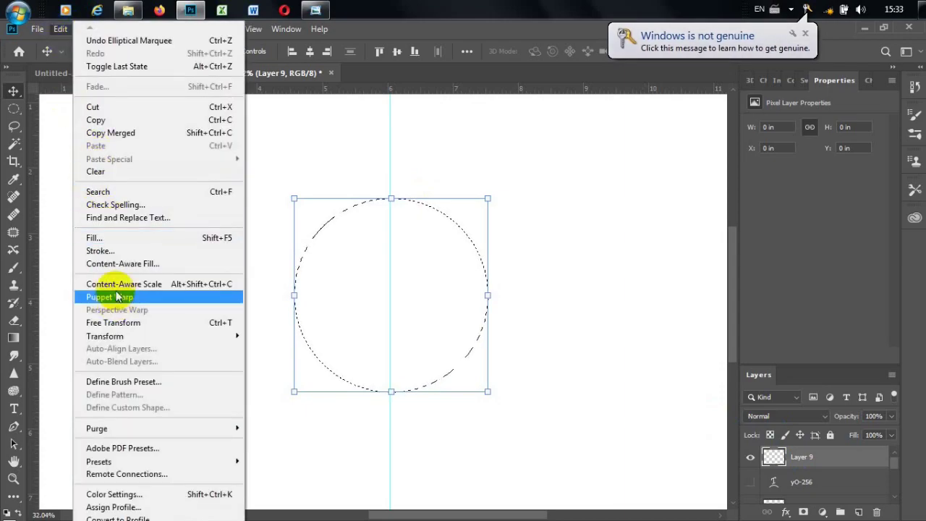
Stroke the selection with an 11 px black outline, then undo it as too thick.
{"action": "left_click", "coordinate": [215, 217]}
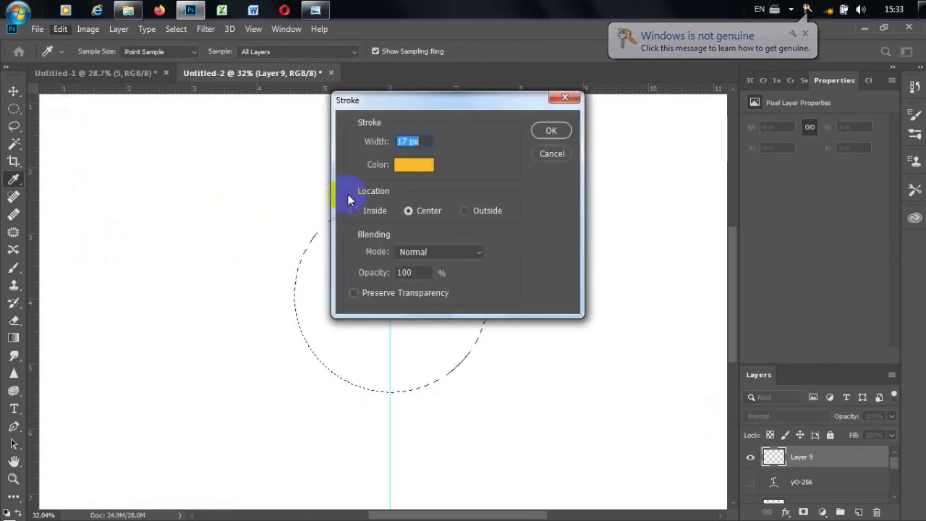
{"action": "mouse_move", "coordinate": [412, 141]}
{"action": "left_mouse_down"}
{"action": "mouse_move", "coordinate": [371, 138]}
{"action": "mouse_move", "coordinate": [387, 141]}
{"action": "left_mouse_up"}
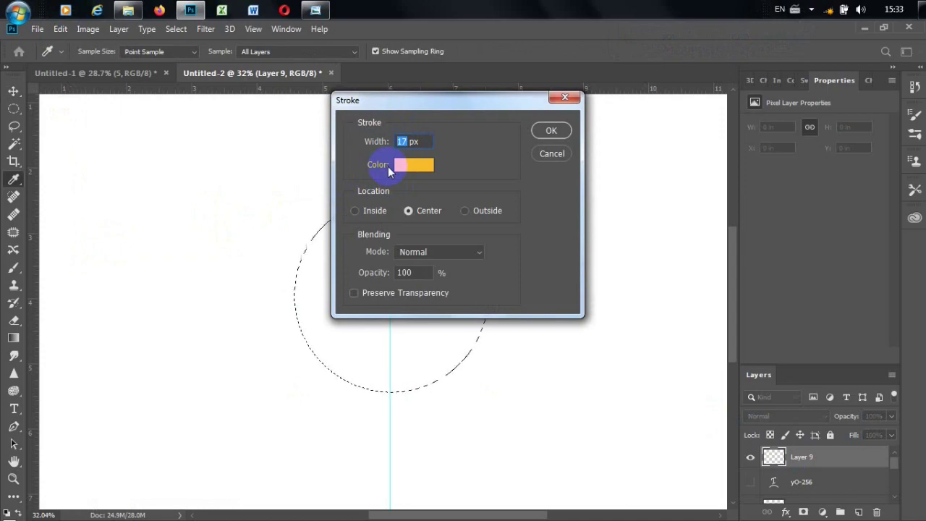
{"action": "type", "text": "11"}
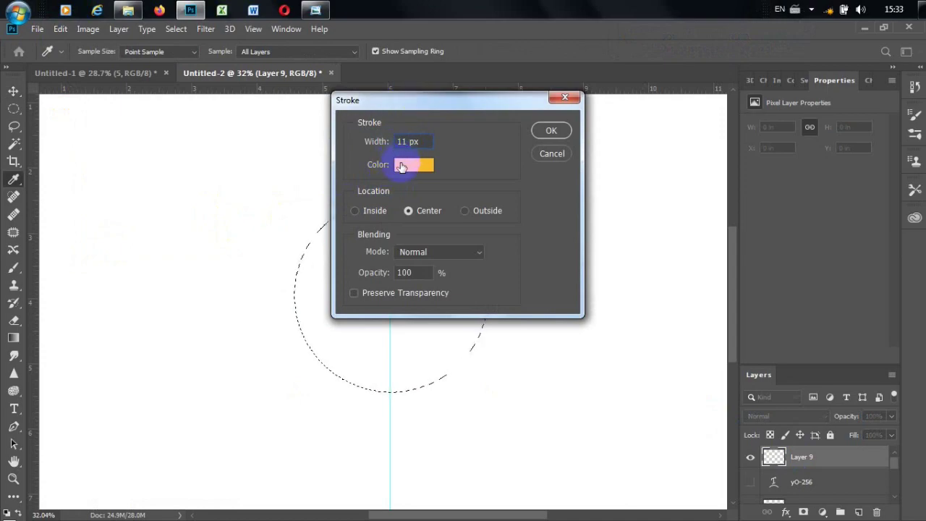
{"action": "left_click", "coordinate": [402, 166]}
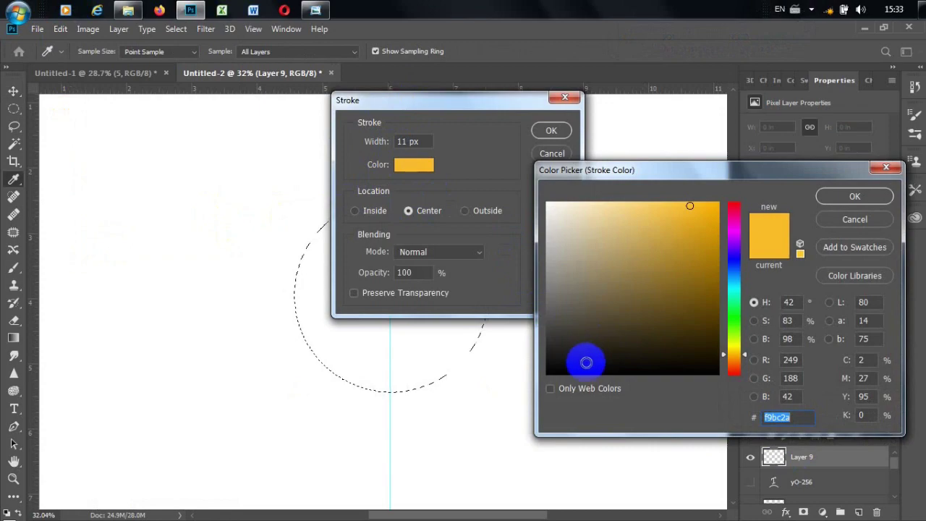
{"action": "left_click", "coordinate": [852, 196]}
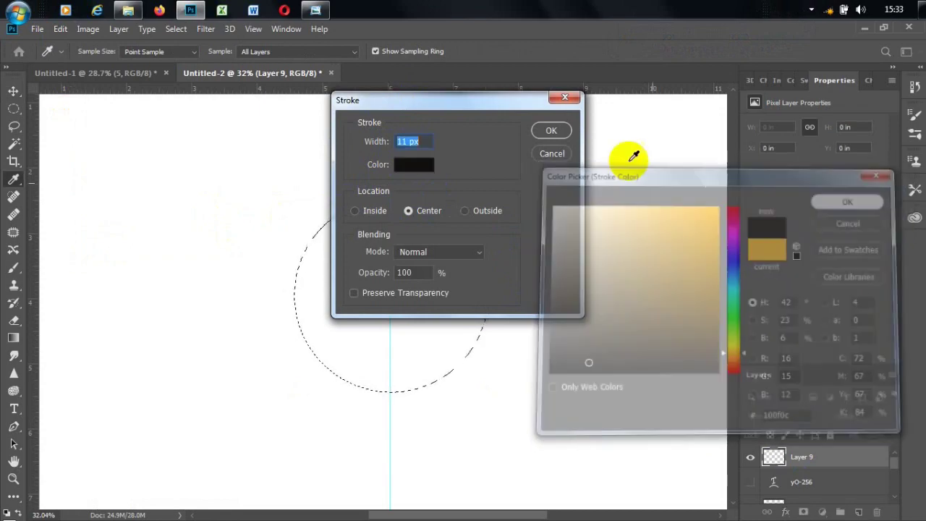
{"action": "left_click", "coordinate": [550, 131]}
{"action": "key", "text": "v"}
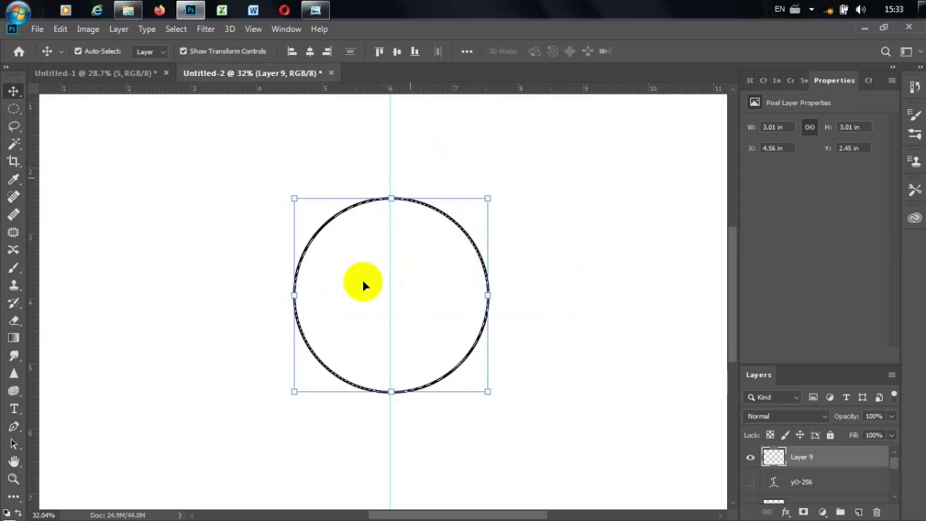
{"action": "key", "text": "ctrl+z"}
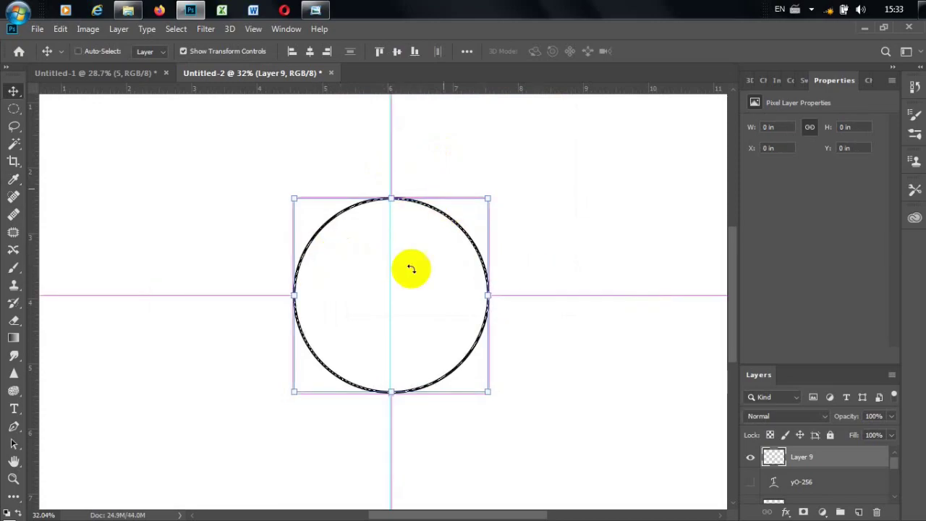
Stroke the circular selection again at 6 px black, Center, and deselect.
{"action": "left_click", "coordinate": [59, 29]}
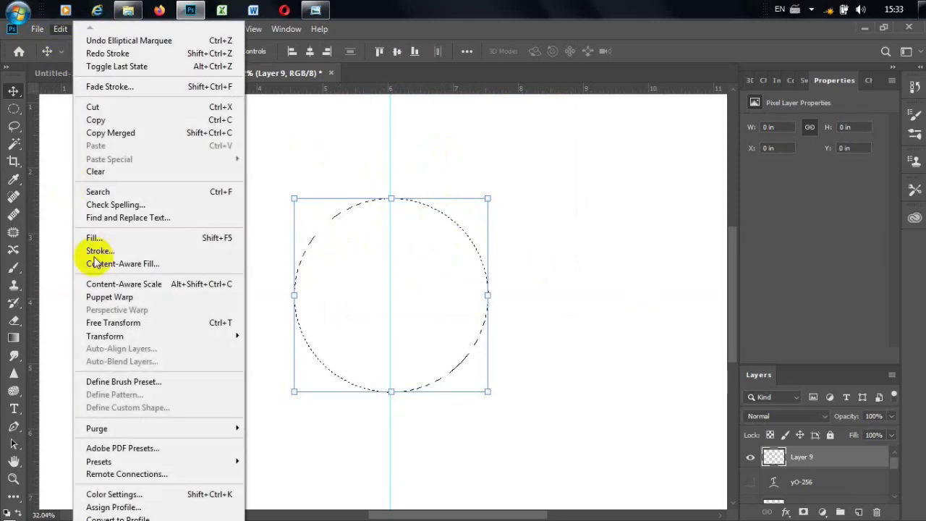
{"action": "left_click", "coordinate": [103, 252]}
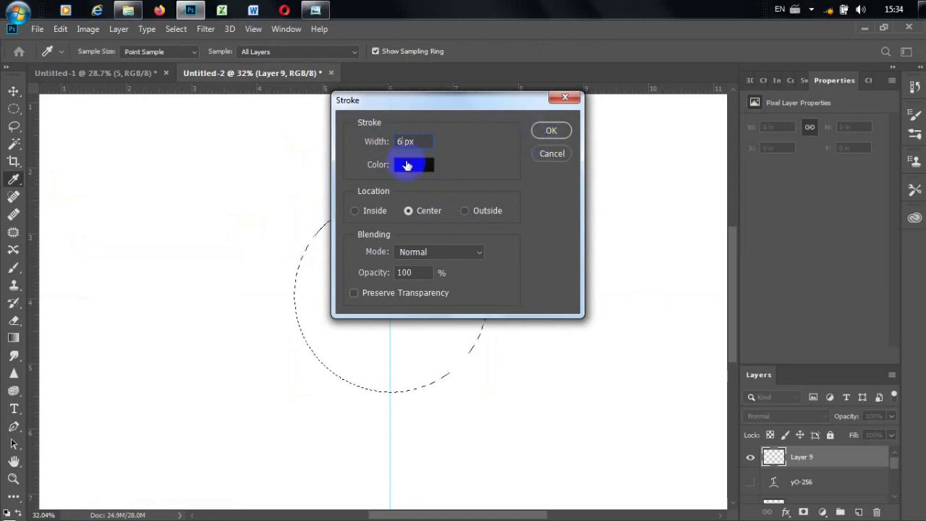
{"action": "left_click", "coordinate": [550, 132]}
{"action": "key", "text": "v"}
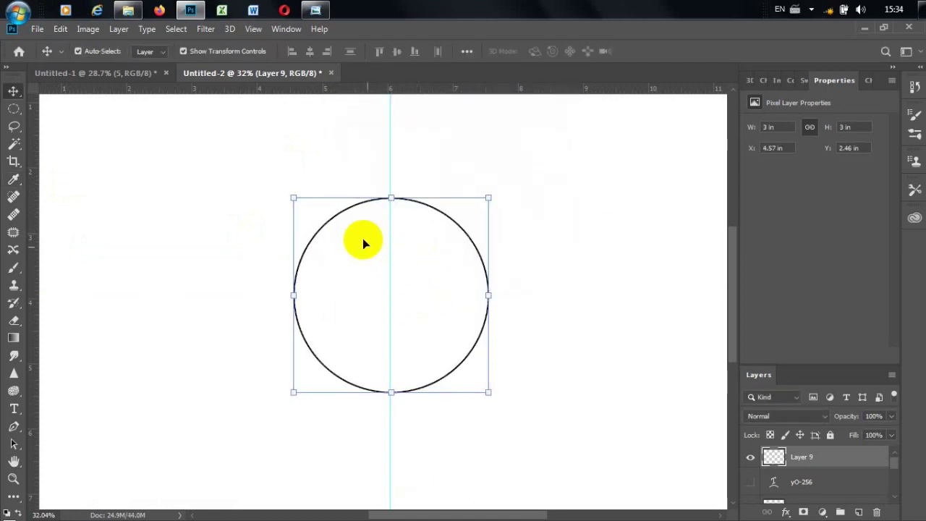
{"action": "key", "text": "ctrl+minus"}
{"action": "left_click", "coordinate": [631, 304]}
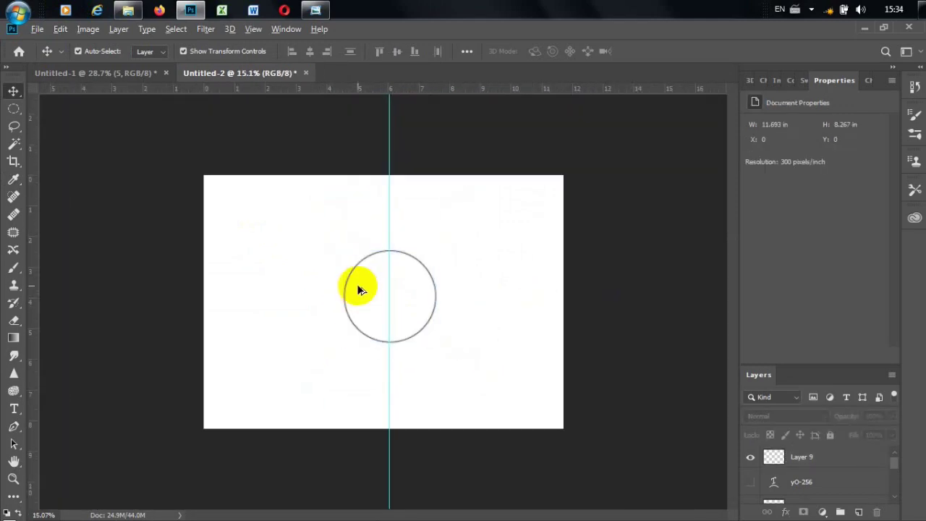
Duplicate Layer 9 and scale the copy to about 70% (2.1 in) inside the original.
{"action": "key", "text": "ctrl+0"}
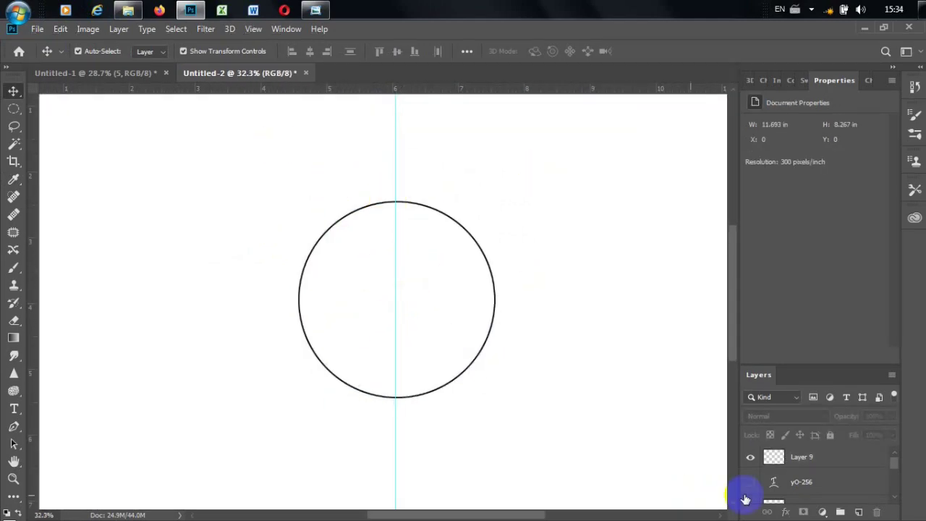
{"action": "left_click", "coordinate": [778, 461]}
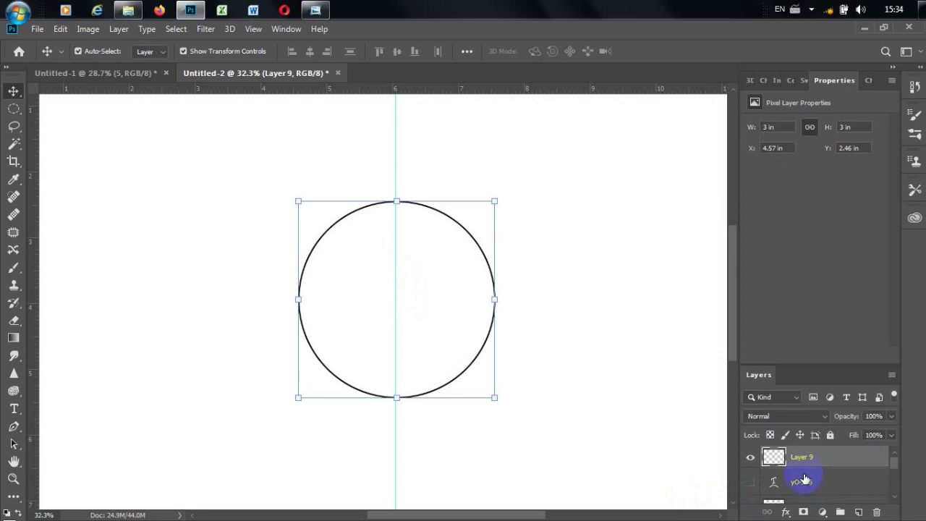
{"action": "key", "text": "ctrl+j"}
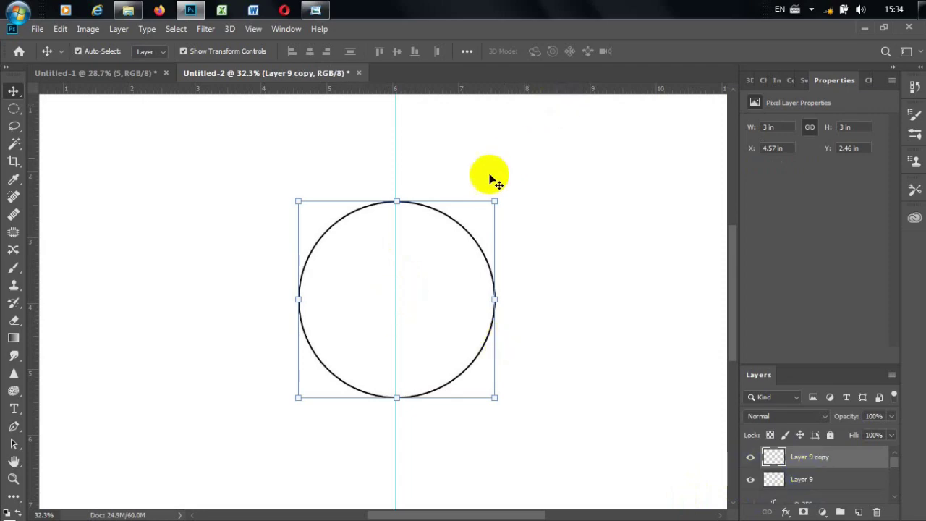
{"action": "key", "text": "ctrl+t"}
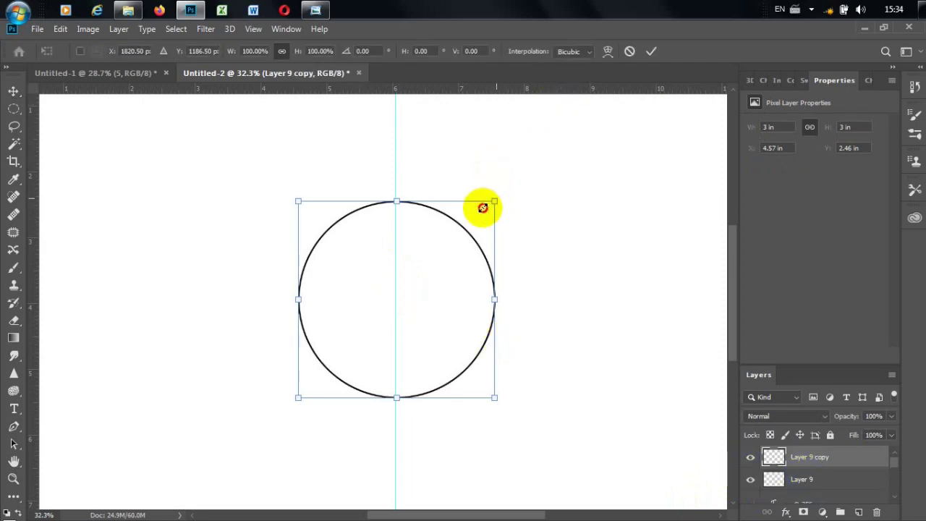
{"action": "left_click_drag", "start_coordinate": [479, 211], "coordinate": [460, 221]}
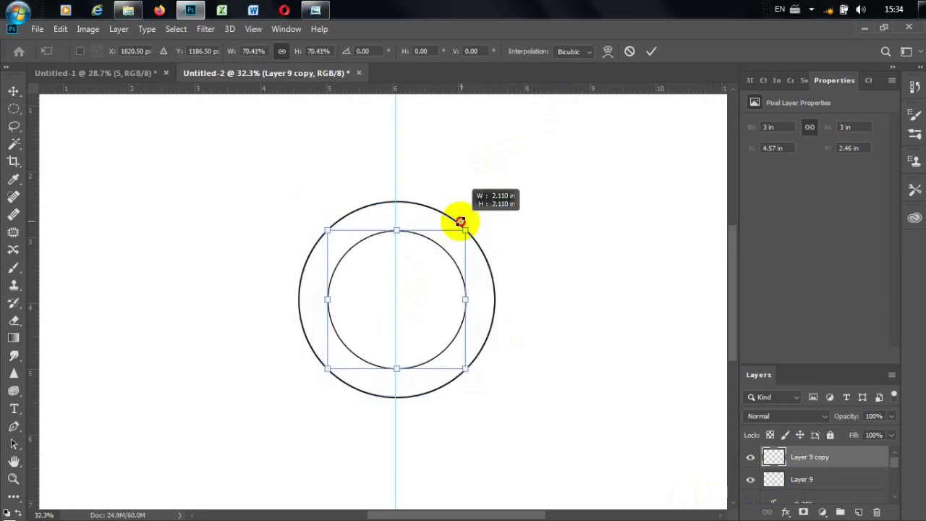
{"action": "left_click_drag", "start_coordinate": [460, 221], "coordinate": [456, 217]}
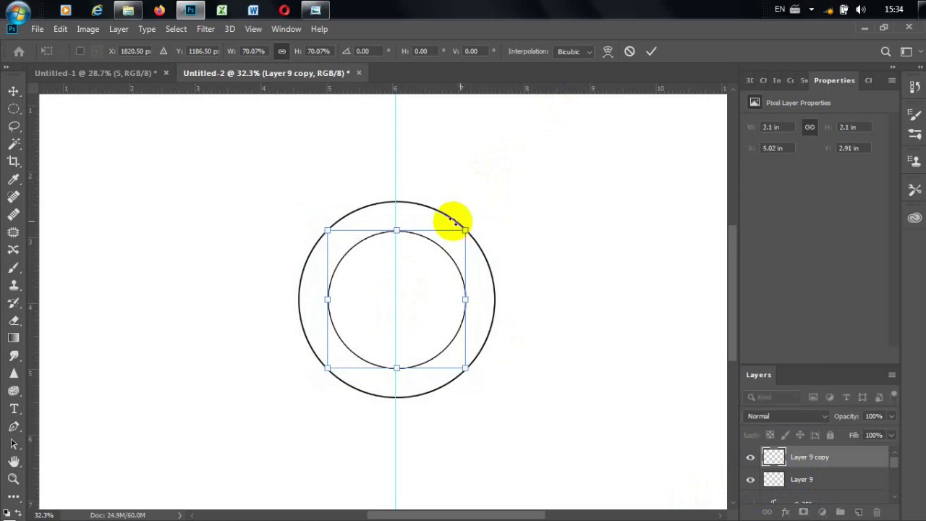
{"action": "left_click", "coordinate": [651, 51]}
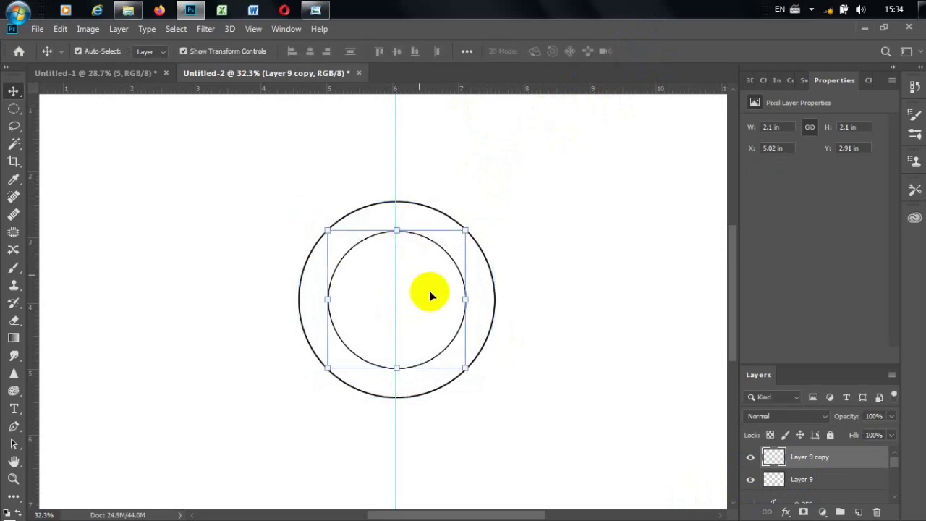
Drag a horizontal guide from the top ruler to the circles' centre near 4 in.
{"action": "scroll", "coordinate": [429, 290], "scroll_direction": "up", "scroll_amount": 1}
{"action": "scroll", "coordinate": [429, 290], "scroll_direction": "up", "scroll_amount": 3}
{"action": "scroll", "coordinate": [415, 271], "scroll_direction": "down", "scroll_amount": 1}
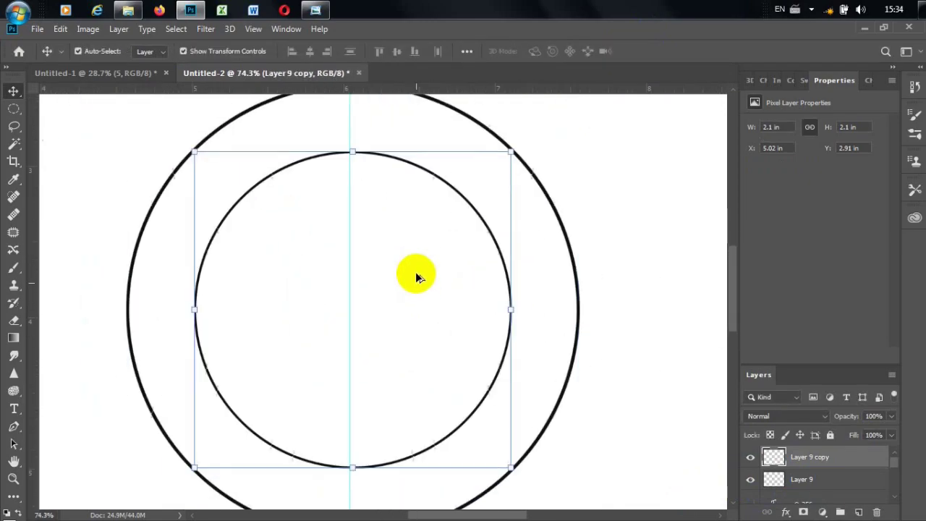
{"action": "scroll", "coordinate": [428, 262], "scroll_direction": "down", "scroll_amount": 3}
{"action": "scroll", "coordinate": [428, 262], "scroll_direction": "down", "scroll_amount": 2}
{"action": "left_click", "coordinate": [368, 310]}
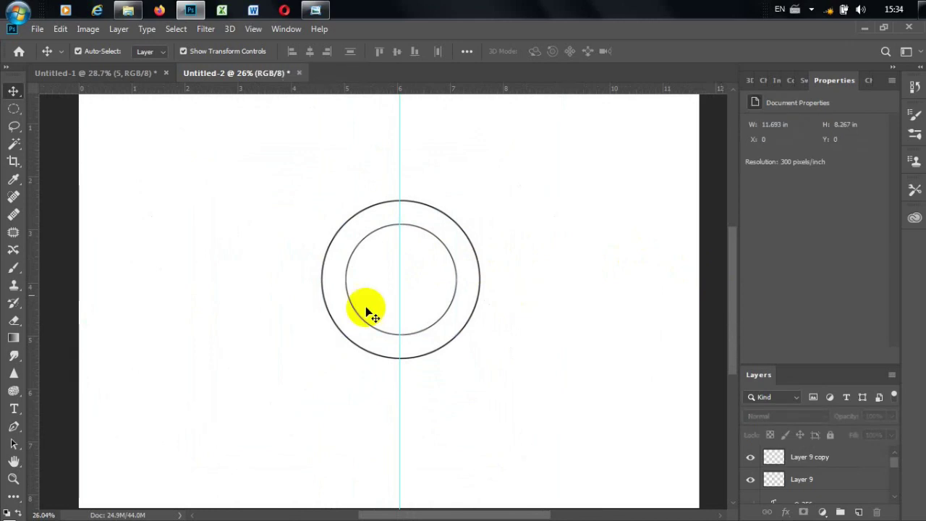
{"action": "scroll", "coordinate": [376, 263], "scroll_direction": "up", "scroll_amount": 2}
{"action": "scroll", "coordinate": [376, 269], "scroll_direction": "up", "scroll_amount": 2}
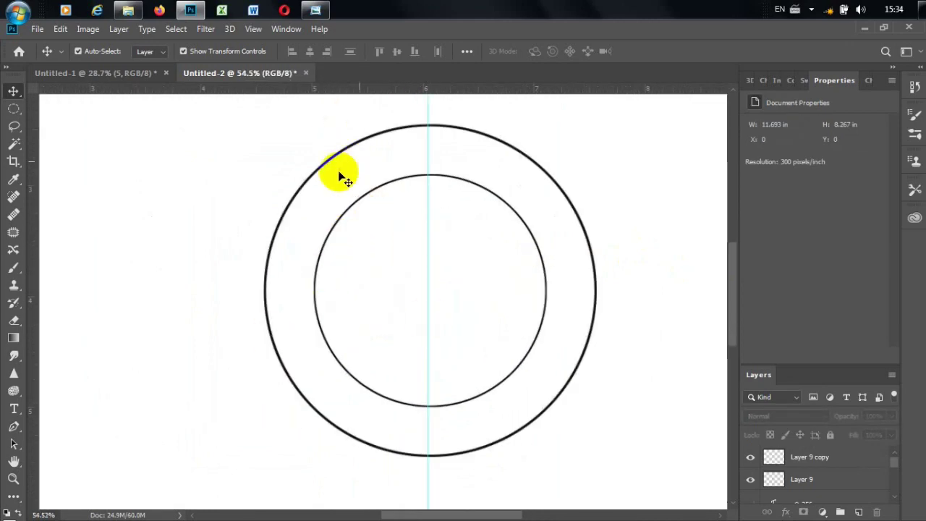
{"action": "scroll", "coordinate": [309, 224], "scroll_direction": "down", "scroll_amount": 1}
{"action": "scroll", "coordinate": [309, 224], "scroll_direction": "down", "scroll_amount": 2}
{"action": "scroll", "coordinate": [397, 258], "scroll_direction": "up", "scroll_amount": 1}
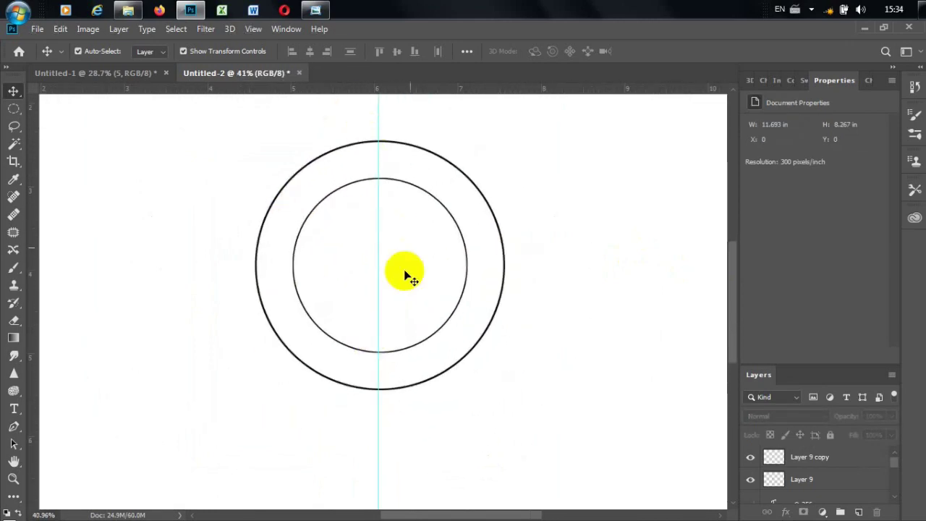
{"action": "scroll", "coordinate": [341, 220], "scroll_direction": "down", "scroll_amount": 2}
{"action": "scroll", "coordinate": [337, 246], "scroll_direction": "down", "scroll_amount": 2}
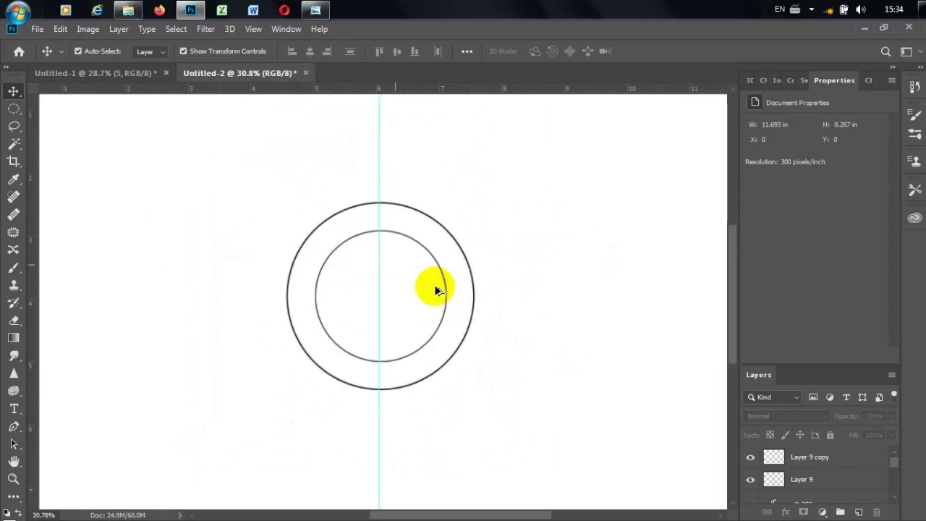
{"action": "scroll", "coordinate": [391, 275], "scroll_direction": "up", "scroll_amount": 2}
{"action": "scroll", "coordinate": [437, 276], "scroll_direction": "up", "scroll_amount": 1}
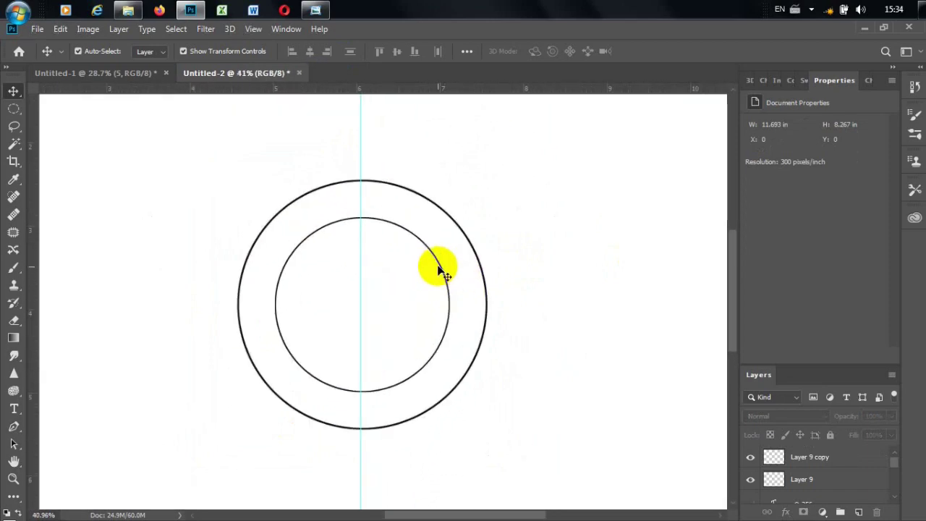
{"action": "scroll", "coordinate": [434, 296], "scroll_direction": "up", "scroll_amount": 1}
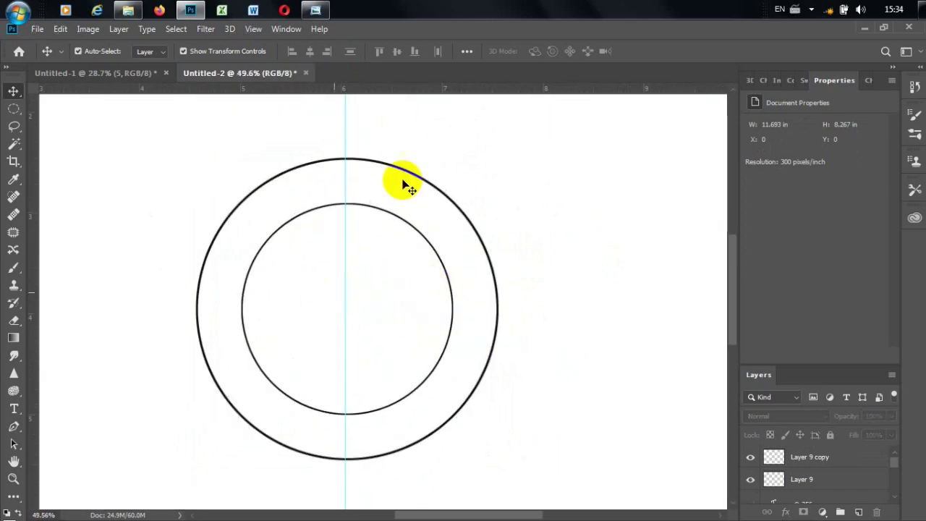
{"action": "left_click_drag", "start_coordinate": [427, 94], "coordinate": [429, 317]}
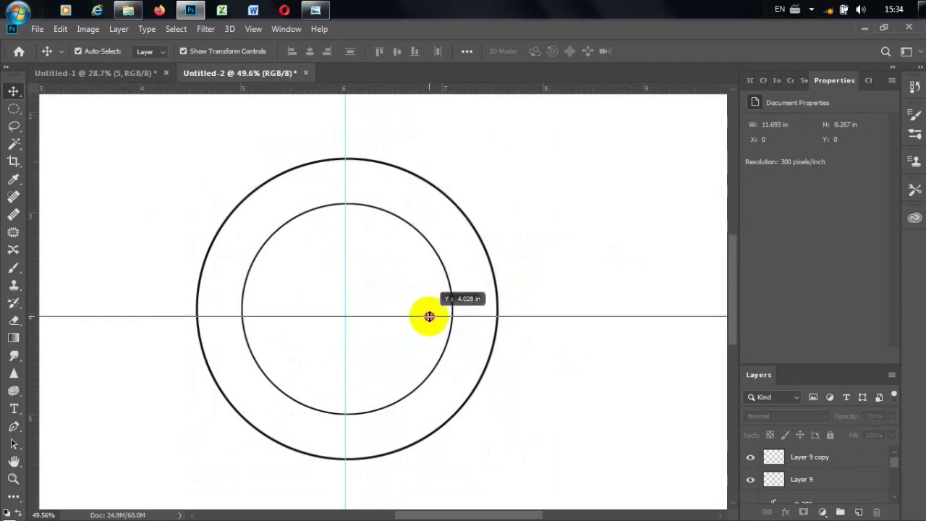
{"action": "scroll", "coordinate": [429, 317], "scroll_direction": "down", "scroll_amount": 2}
{"action": "scroll", "coordinate": [405, 280], "scroll_direction": "down", "scroll_amount": 2}
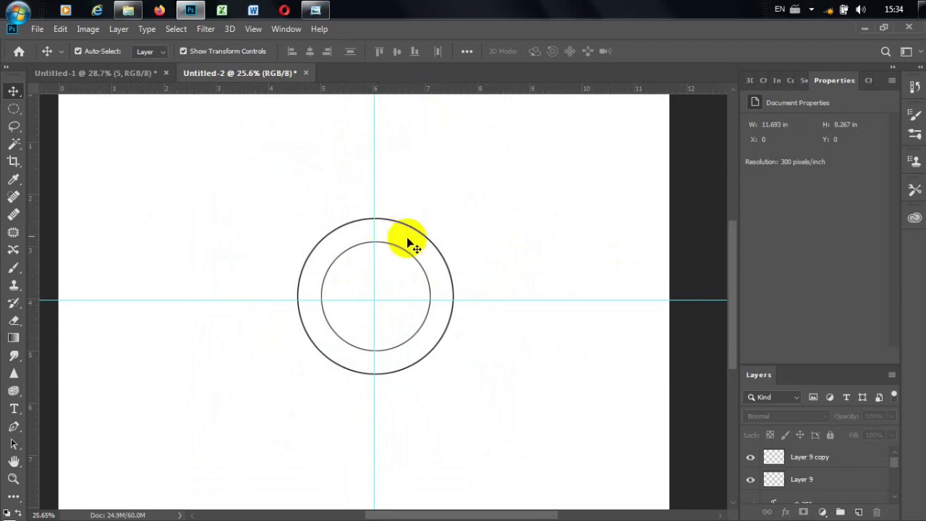
{"action": "scroll", "coordinate": [407, 246], "scroll_direction": "up", "scroll_amount": 1}
{"action": "scroll", "coordinate": [414, 307], "scroll_direction": "up", "scroll_amount": 1}
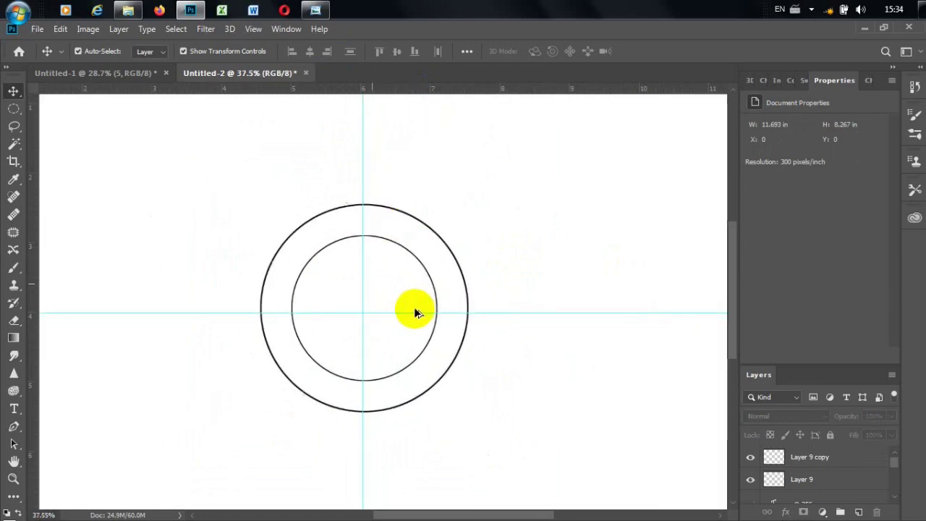
Start a Pen path on the inner circle's right edge, anchoring along the outer circle's top and left.
{"action": "left_click", "coordinate": [16, 433]}
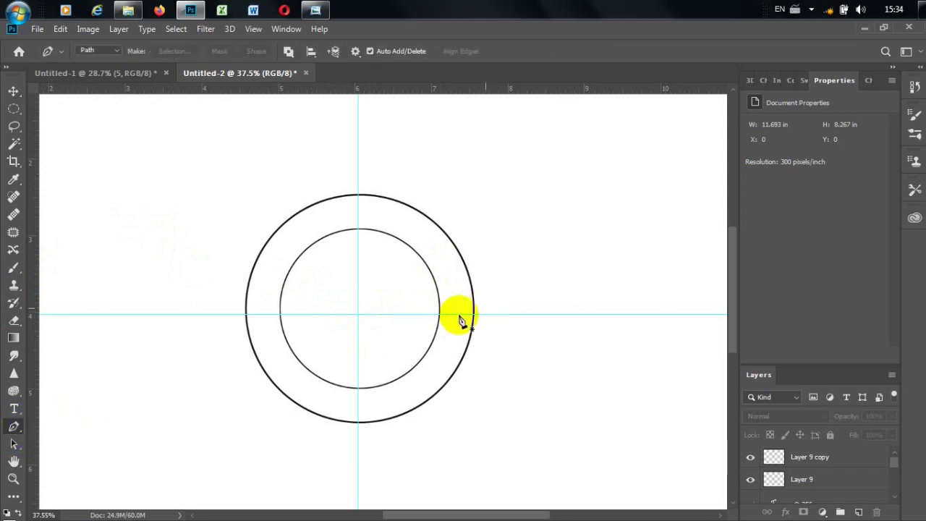
{"action": "scroll", "coordinate": [459, 315], "scroll_direction": "up", "scroll_amount": 1}
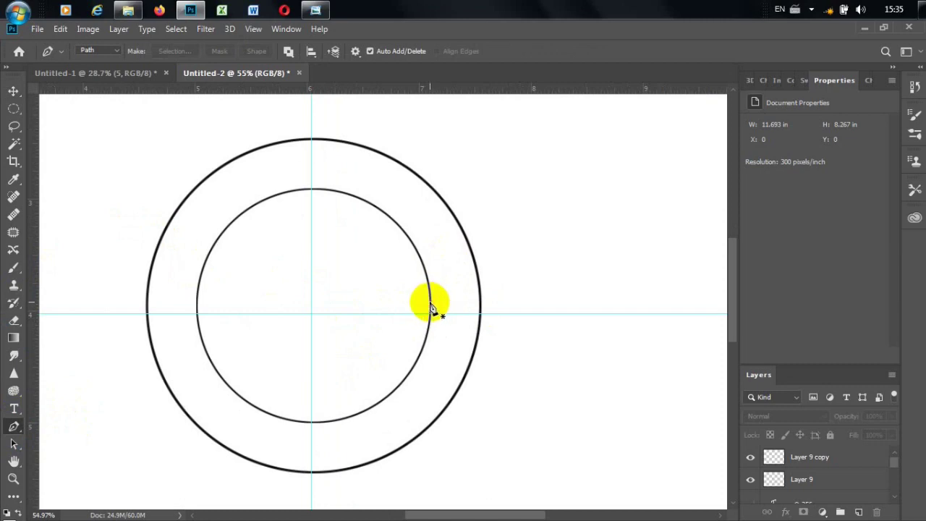
{"action": "left_click", "coordinate": [430, 304]}
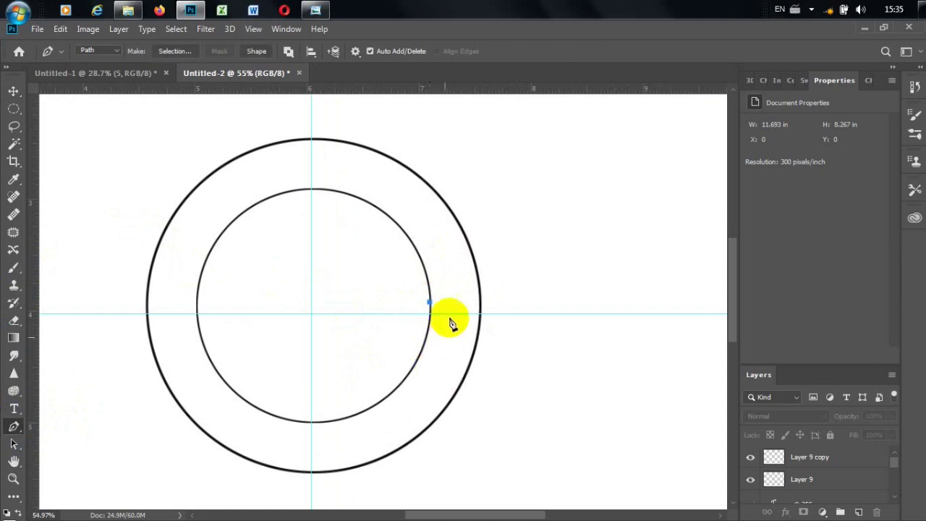
{"action": "left_click", "coordinate": [476, 272]}
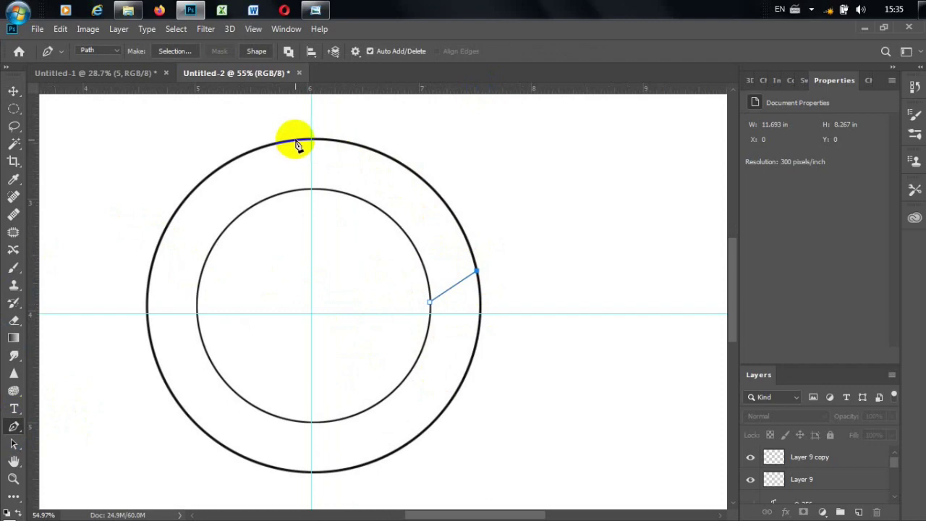
{"action": "left_click_drag", "start_coordinate": [295, 140], "coordinate": [138, 144]}
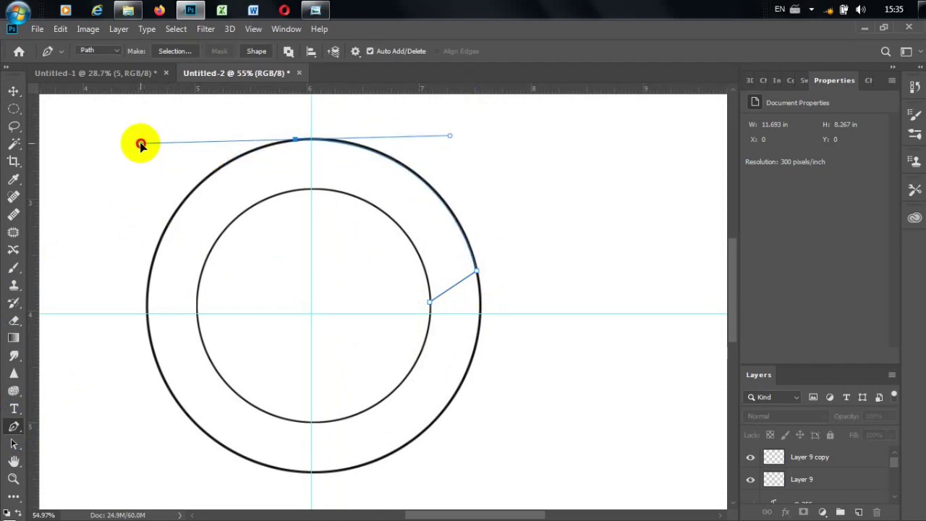
{"action": "left_click", "coordinate": [295, 140]}
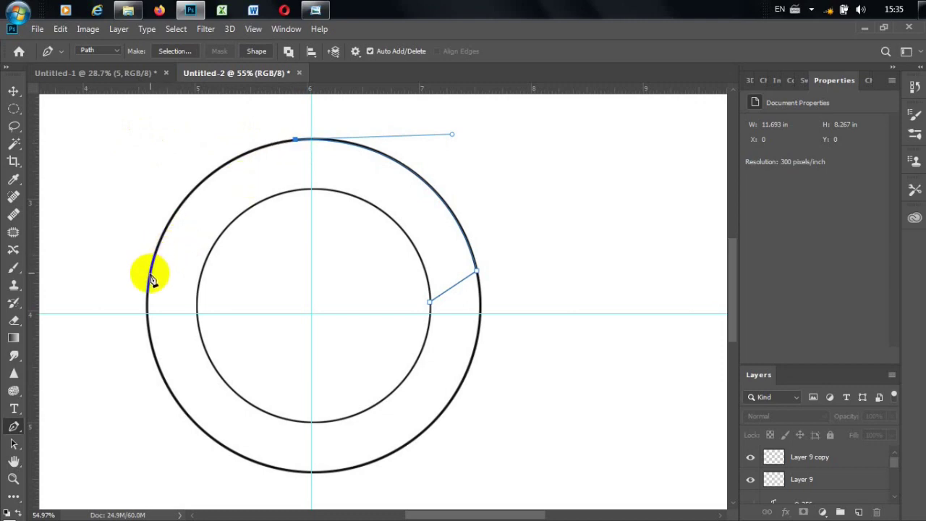
{"action": "mouse_move", "coordinate": [150, 275]}
{"action": "left_mouse_down"}
{"action": "mouse_move", "coordinate": [144, 363]}
{"action": "mouse_move", "coordinate": [125, 400]}
{"action": "left_mouse_up"}
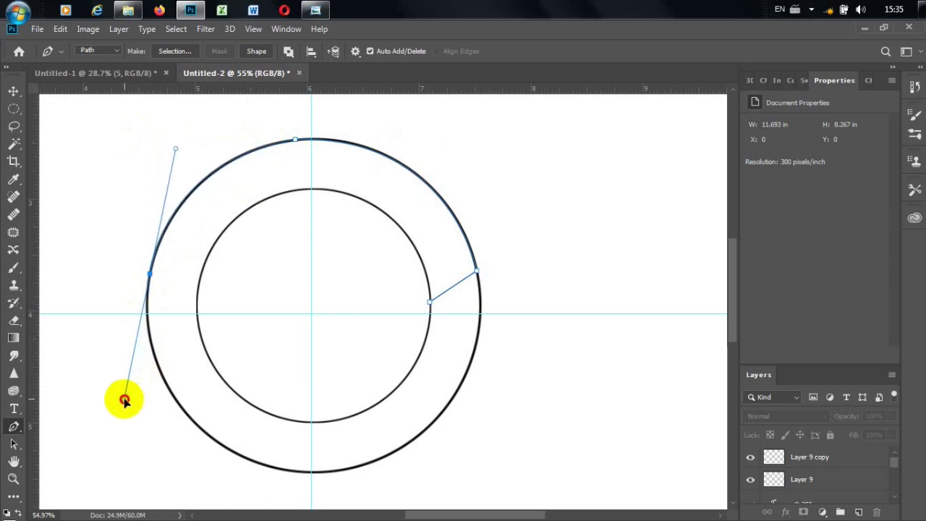
{"action": "left_click", "coordinate": [150, 275]}
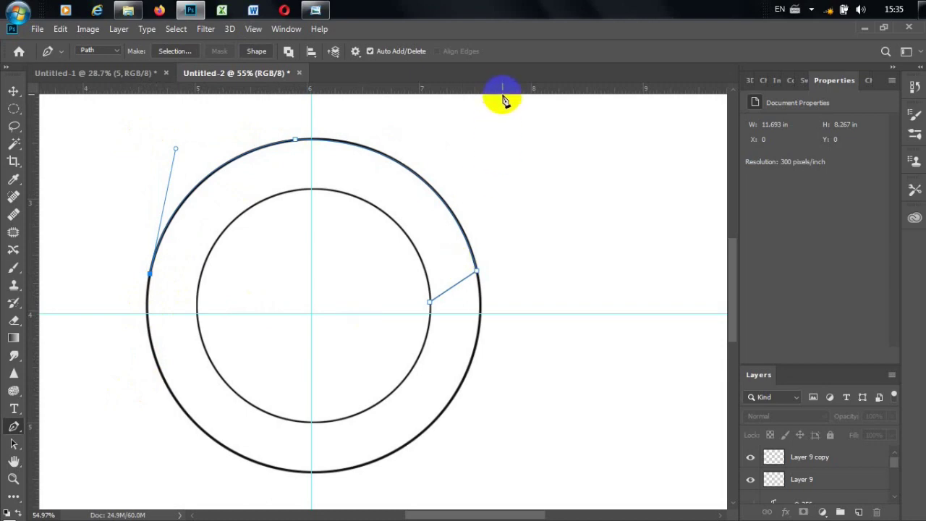
Add two helper horizontal guides and anchor the path at the inner circle's top.
{"action": "left_click_drag", "start_coordinate": [506, 87], "coordinate": [499, 303]}
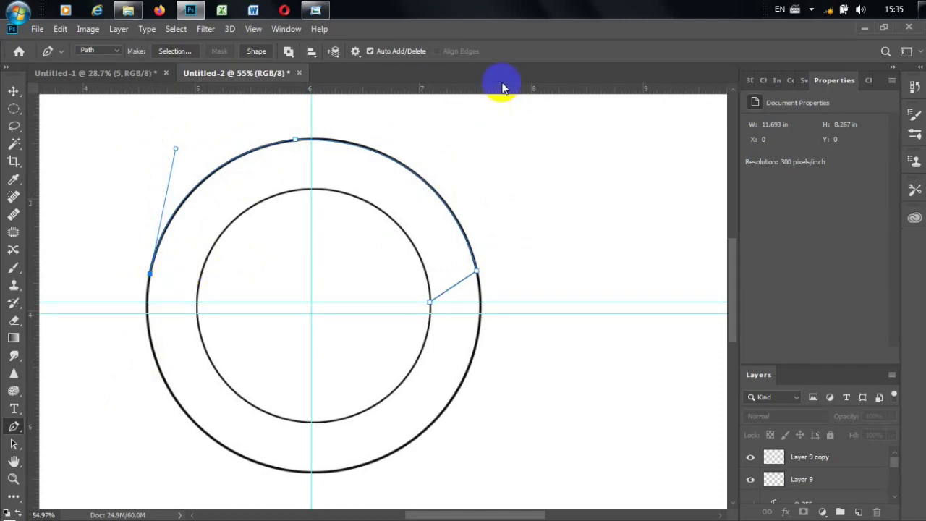
{"action": "left_click_drag", "start_coordinate": [498, 88], "coordinate": [496, 273]}
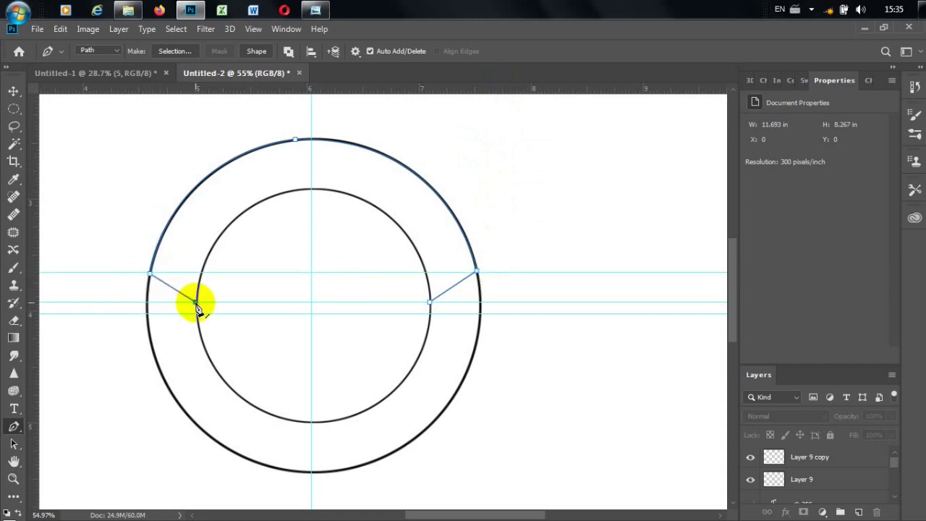
{"action": "left_click", "coordinate": [302, 209]}
{"action": "left_click_drag", "start_coordinate": [322, 215], "coordinate": [389, 171]}
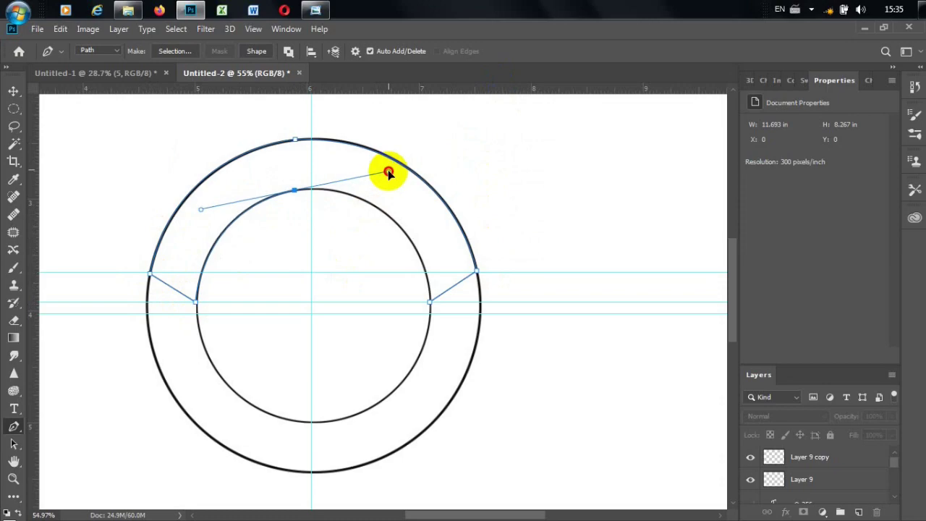
{"action": "left_click", "coordinate": [295, 192]}
{"action": "scroll", "coordinate": [306, 217], "scroll_direction": "up", "scroll_amount": 3}
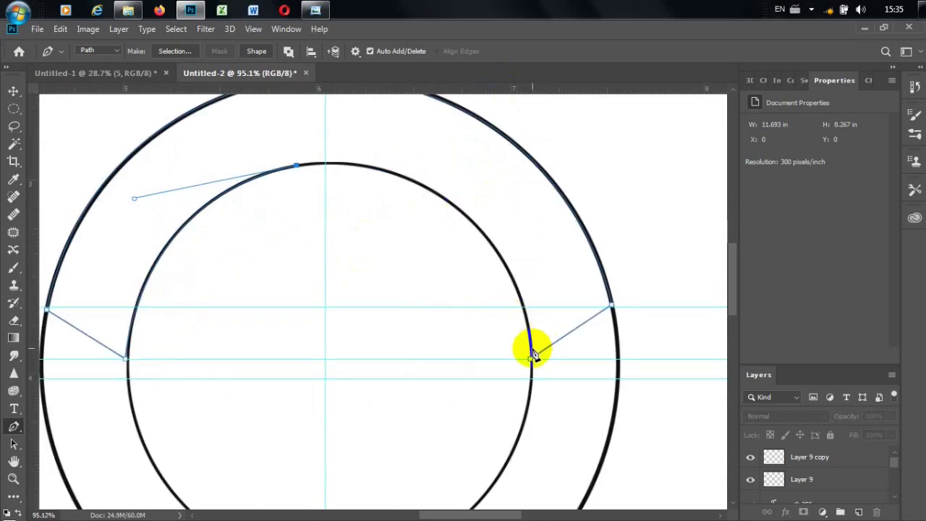
Anchor along the inner circle's upper right, close the path, and convert it to a selection.
{"action": "mouse_move", "coordinate": [531, 352]}
{"action": "left_mouse_down"}
{"action": "mouse_move", "coordinate": [544, 497]}
{"action": "mouse_move", "coordinate": [545, 444]}
{"action": "left_mouse_up"}
{"action": "key", "text": "ctrl+z"}
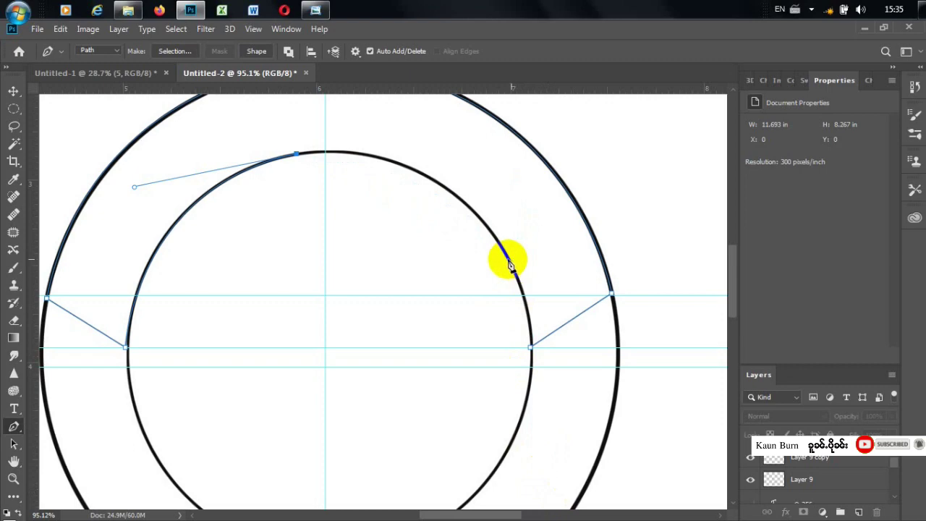
{"action": "left_click_drag", "start_coordinate": [508, 258], "coordinate": [572, 386]}
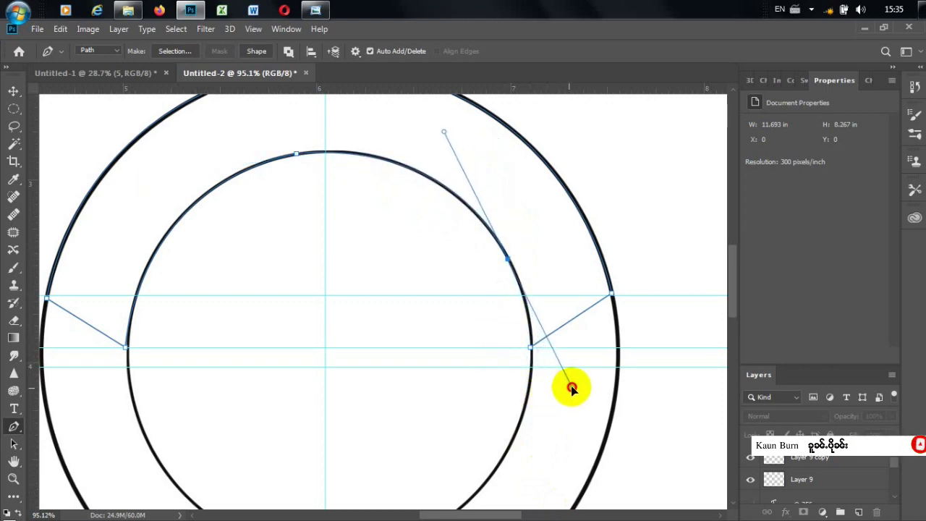
{"action": "left_click", "coordinate": [509, 259]}
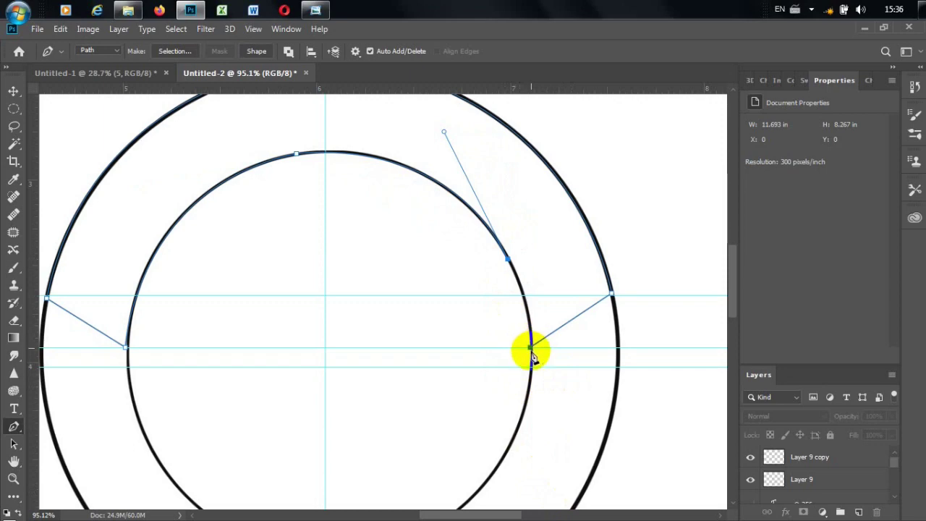
{"action": "left_click_drag", "start_coordinate": [525, 369], "coordinate": [524, 384]}
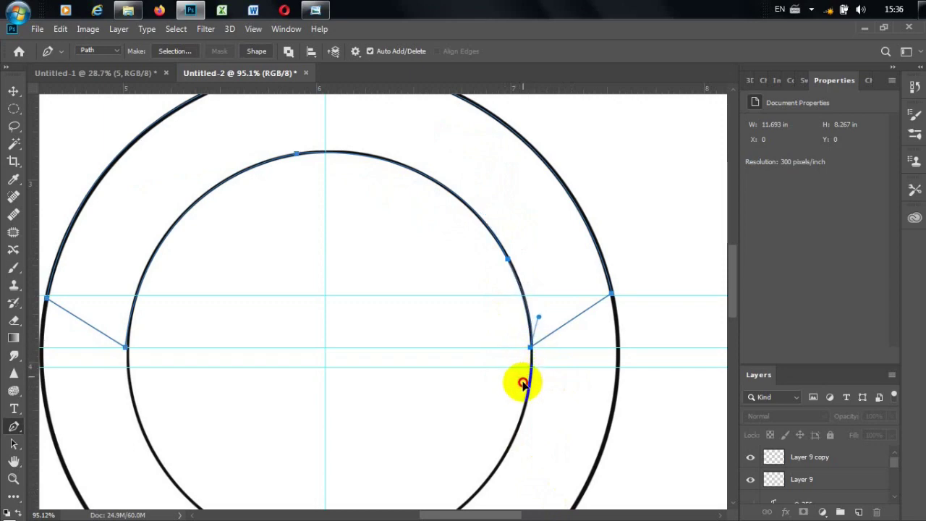
{"action": "left_click", "coordinate": [530, 348], "text": "alt"}
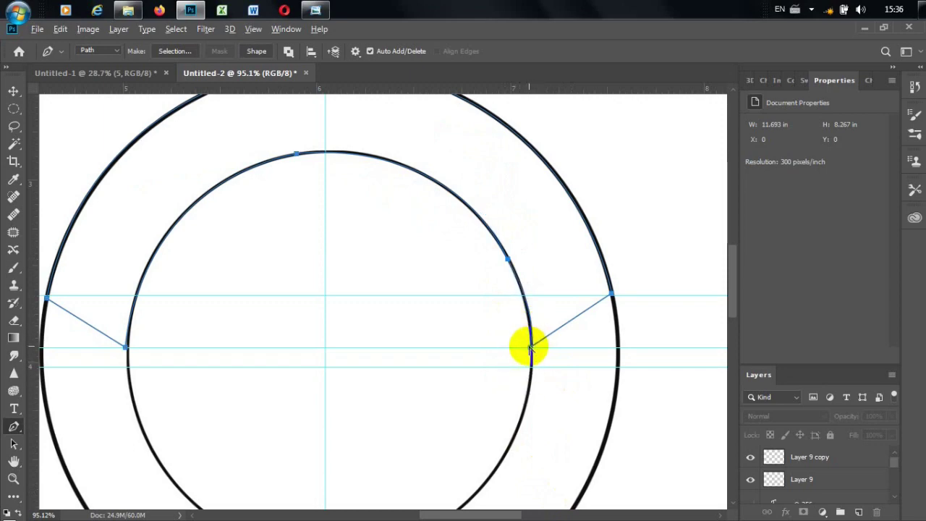
{"action": "key", "text": "ctrl+Return"}
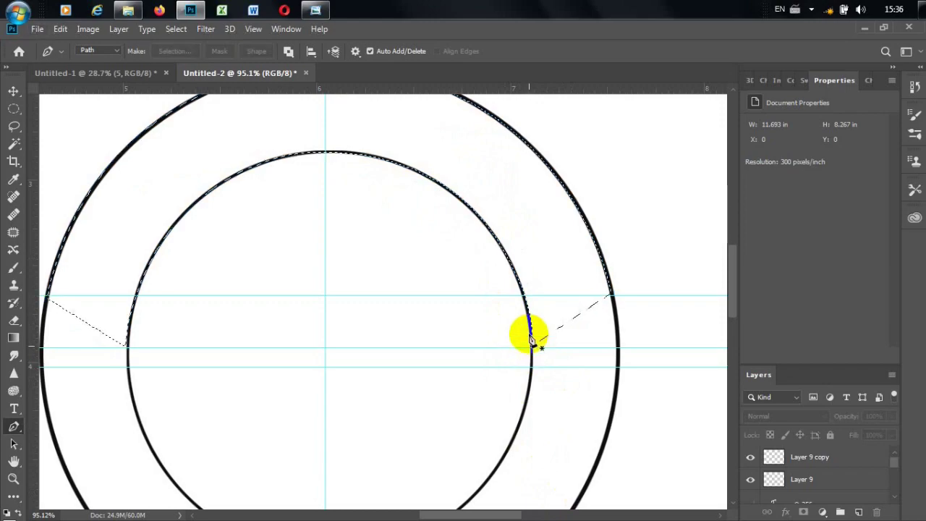
Fill the upper ring band with a light beige foreground colour on new Layer 10.
{"action": "scroll", "coordinate": [528, 304], "scroll_direction": "down", "scroll_amount": 2}
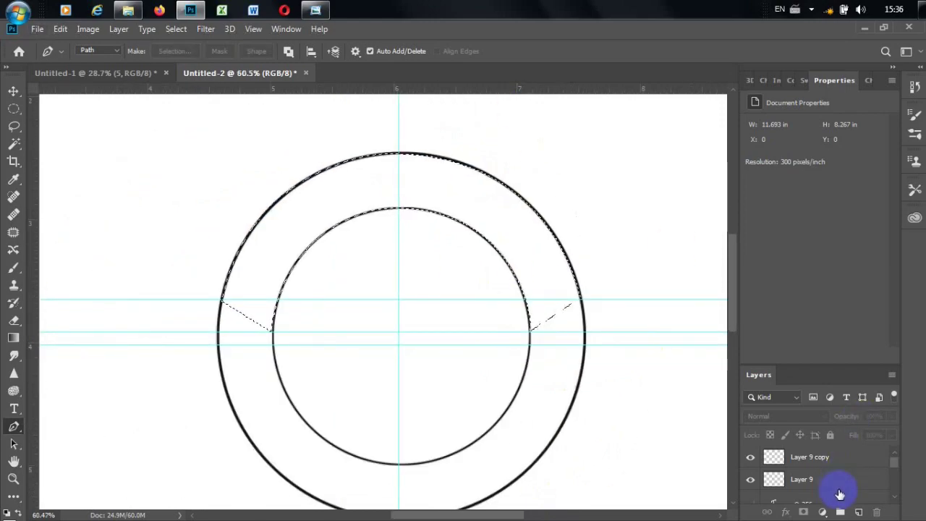
{"action": "left_click", "coordinate": [859, 512]}
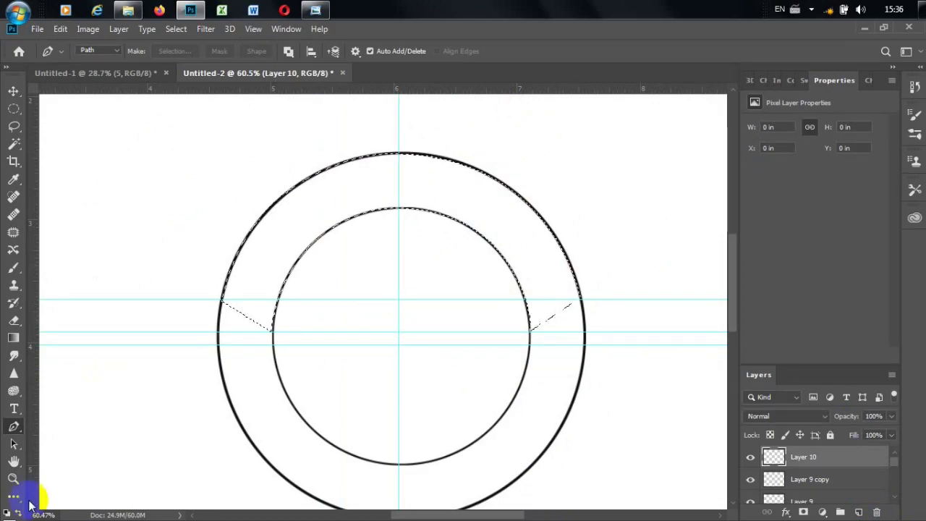
{"action": "left_click", "coordinate": [6, 512]}
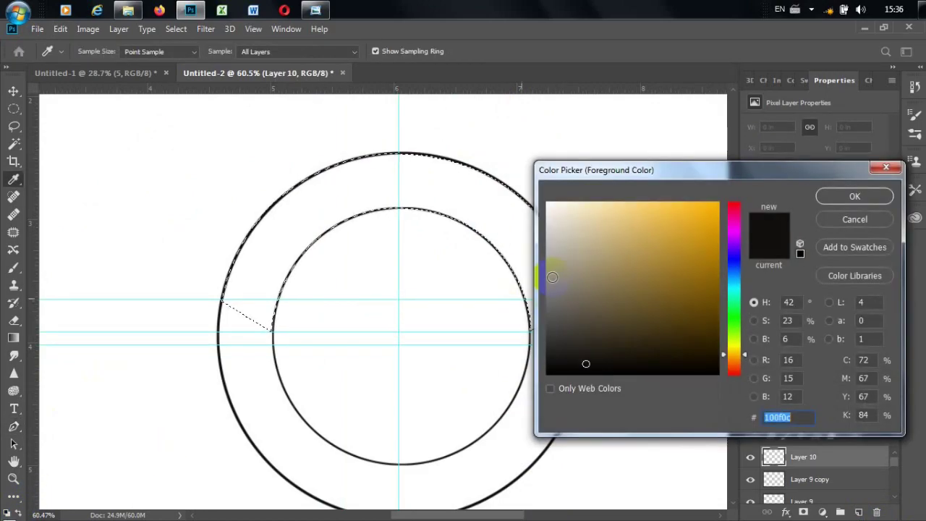
{"action": "left_click", "coordinate": [584, 212]}
{"action": "mouse_move", "coordinate": [607, 236]}
{"action": "left_mouse_down"}
{"action": "mouse_move", "coordinate": [616, 265]}
{"action": "mouse_move", "coordinate": [598, 232]}
{"action": "left_mouse_up"}
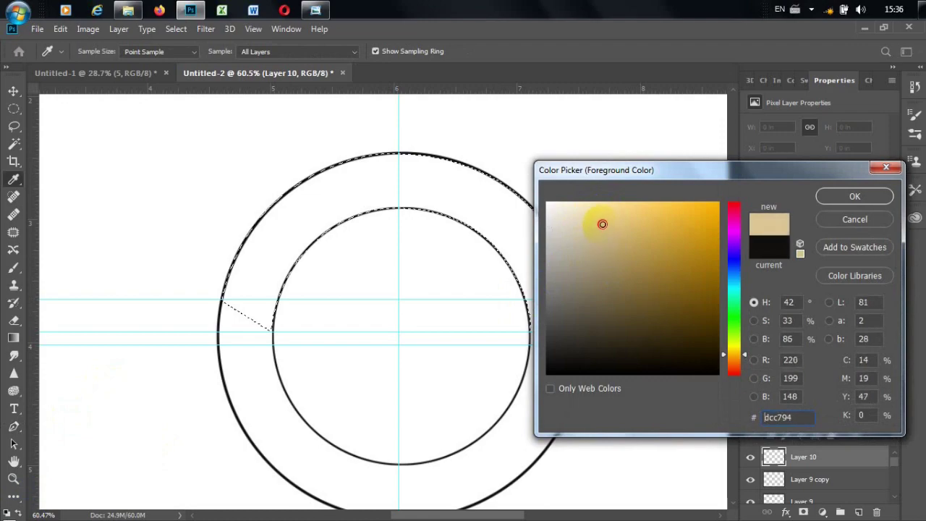
{"action": "key", "text": "Return"}
{"action": "key", "text": "p"}
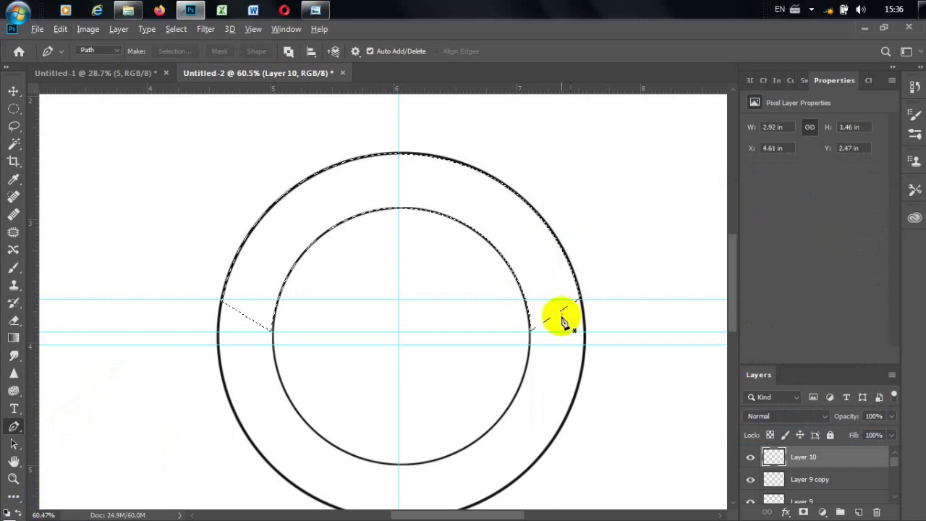
{"action": "key", "text": "alt+BackSpace"}
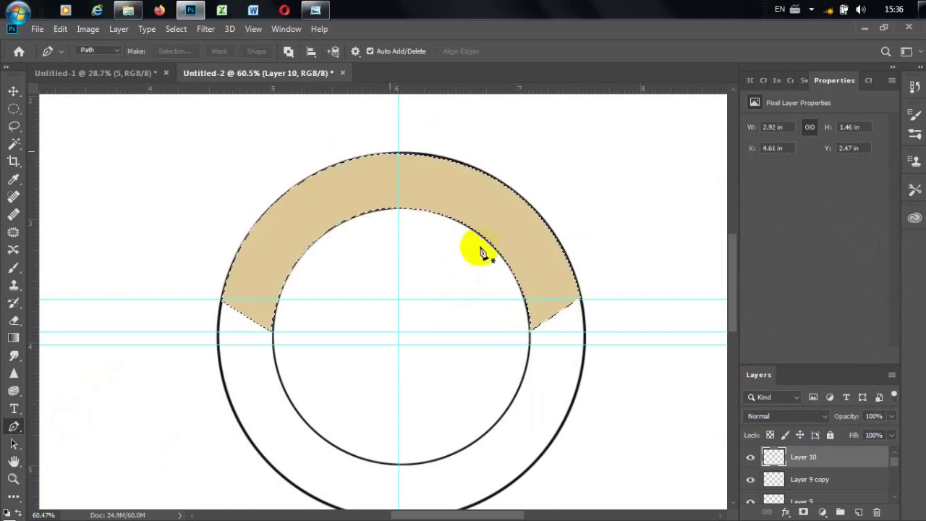
{"action": "key", "text": "ctrl+d"}
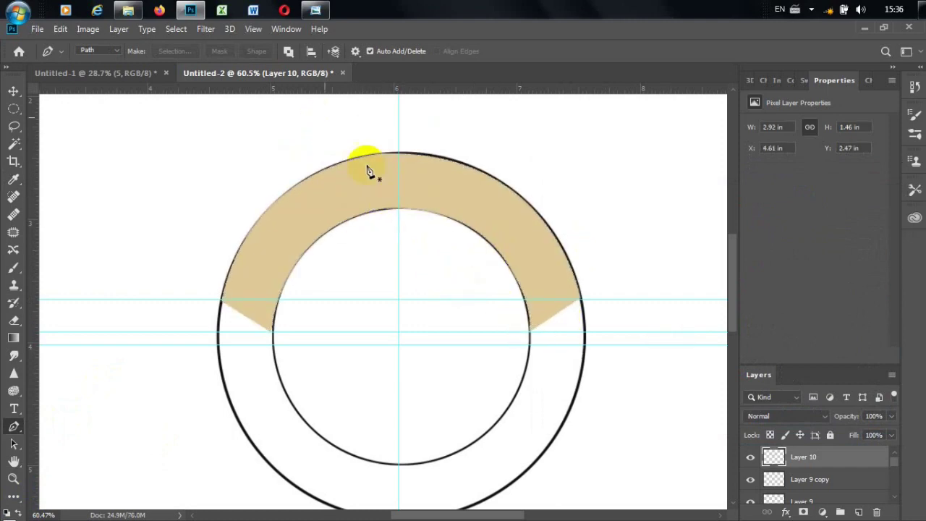
Move Layer 10 just above Layer 0 and fill the lower ring band beige too.
{"action": "left_click_drag", "start_coordinate": [838, 462], "coordinate": [821, 516]}
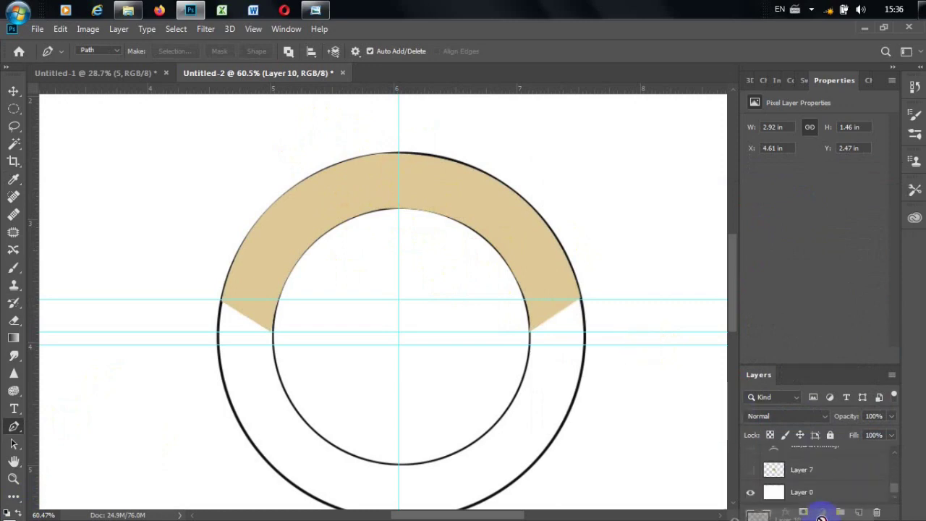
{"action": "left_click_drag", "start_coordinate": [822, 515], "coordinate": [794, 484]}
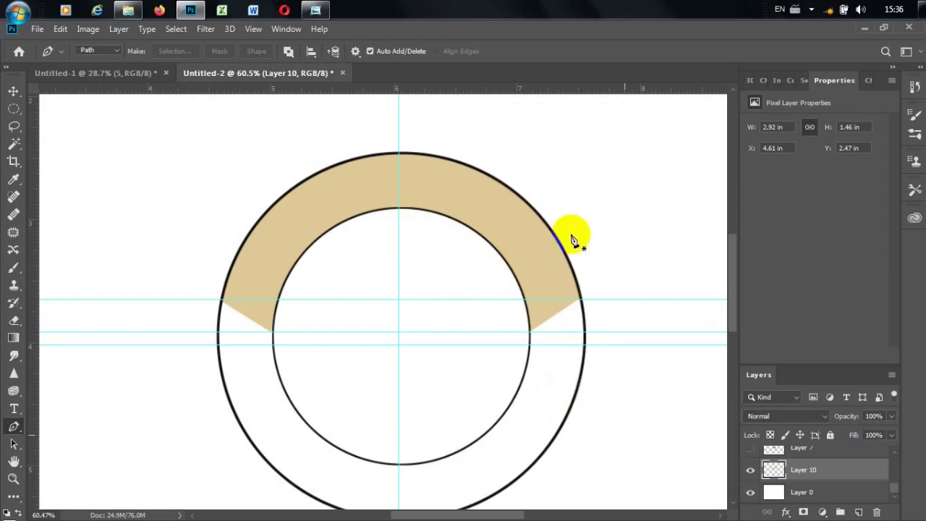
{"action": "scroll", "coordinate": [444, 186], "scroll_direction": "down", "scroll_amount": 2}
{"action": "scroll", "coordinate": [444, 186], "scroll_direction": "down", "scroll_amount": 2}
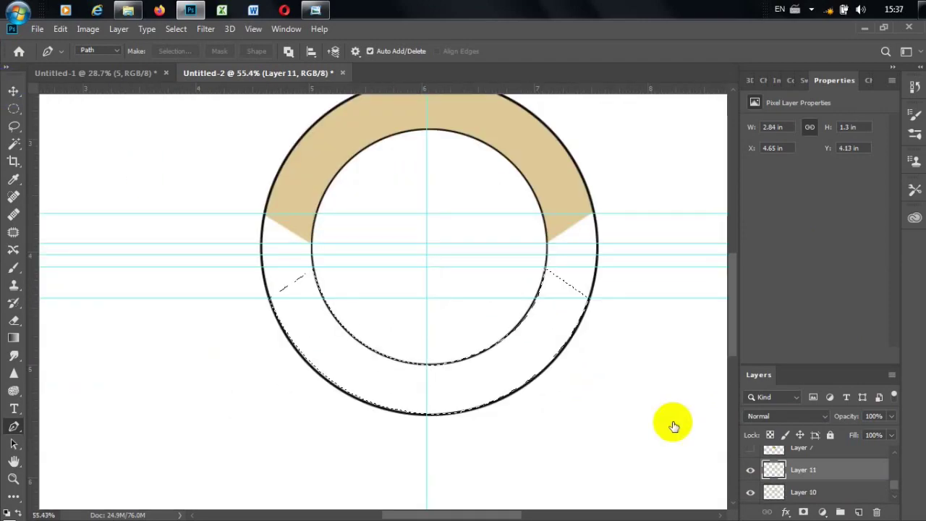
{"action": "key", "text": "alt+BackSpace"}
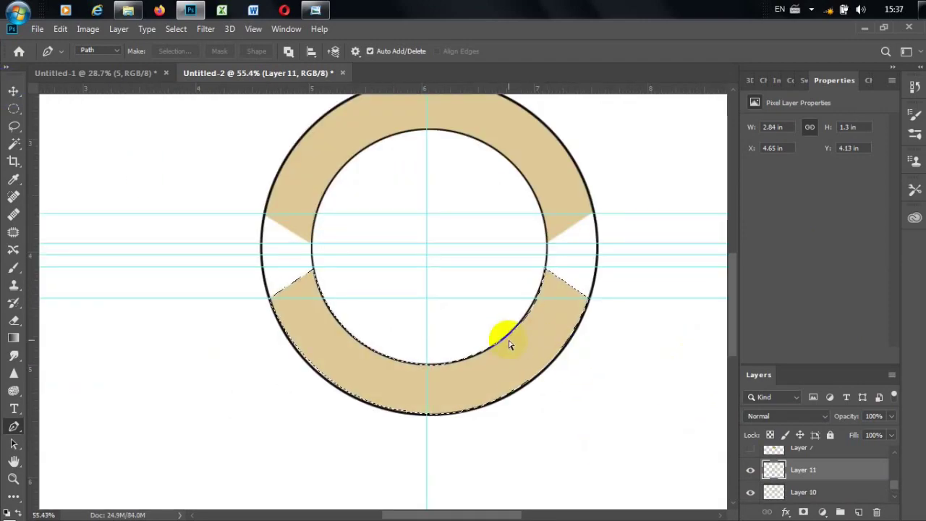
{"action": "key", "text": "ctrl+d"}
{"action": "scroll", "coordinate": [352, 248], "scroll_direction": "down", "scroll_amount": 2}
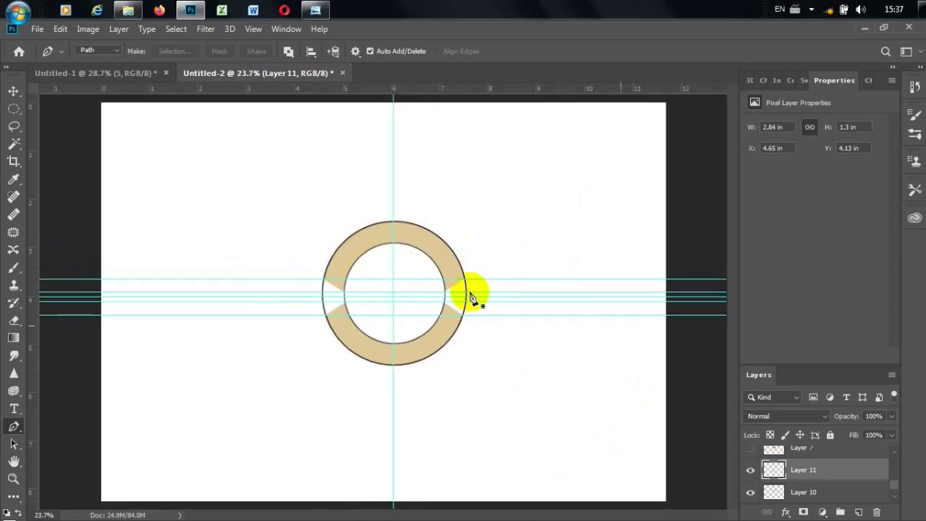
{"action": "scroll", "coordinate": [424, 300], "scroll_direction": "up", "scroll_amount": 1}
{"action": "scroll", "coordinate": [406, 237], "scroll_direction": "up", "scroll_amount": 2}
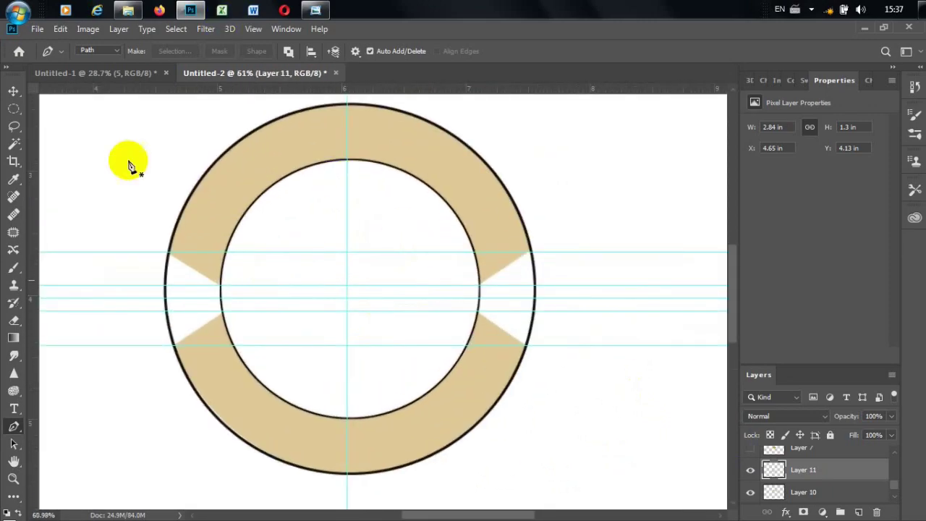
{"action": "scroll", "coordinate": [282, 252], "scroll_direction": "down", "scroll_amount": 2}
{"action": "scroll", "coordinate": [298, 299], "scroll_direction": "up", "scroll_amount": 1}
{"action": "scroll", "coordinate": [293, 291], "scroll_direction": "up", "scroll_amount": 2}
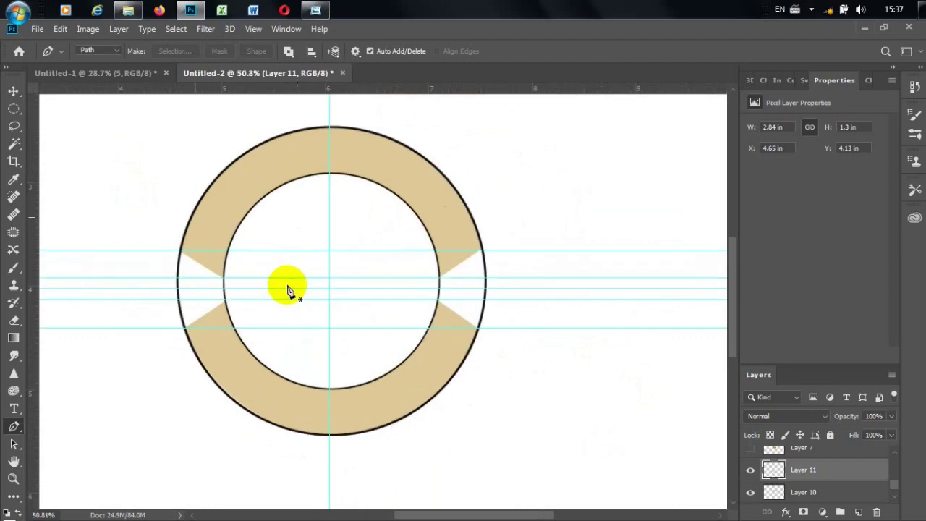
{"action": "scroll", "coordinate": [290, 290], "scroll_direction": "up", "scroll_amount": 1}
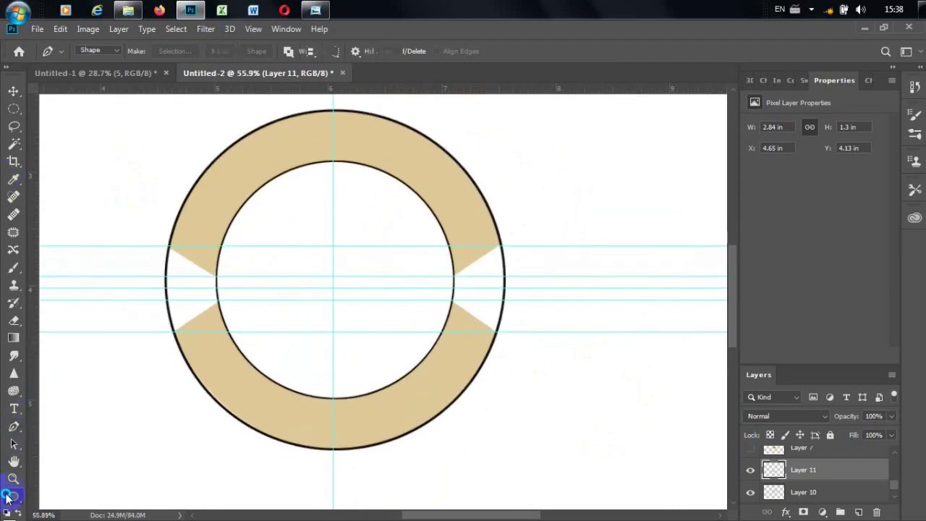
Draw an unfilled 749 px circle with the Ellipse Tool, centred midway through the ring band.
{"action": "right_click", "coordinate": [5, 496]}
{"action": "left_click", "coordinate": [68, 472]}
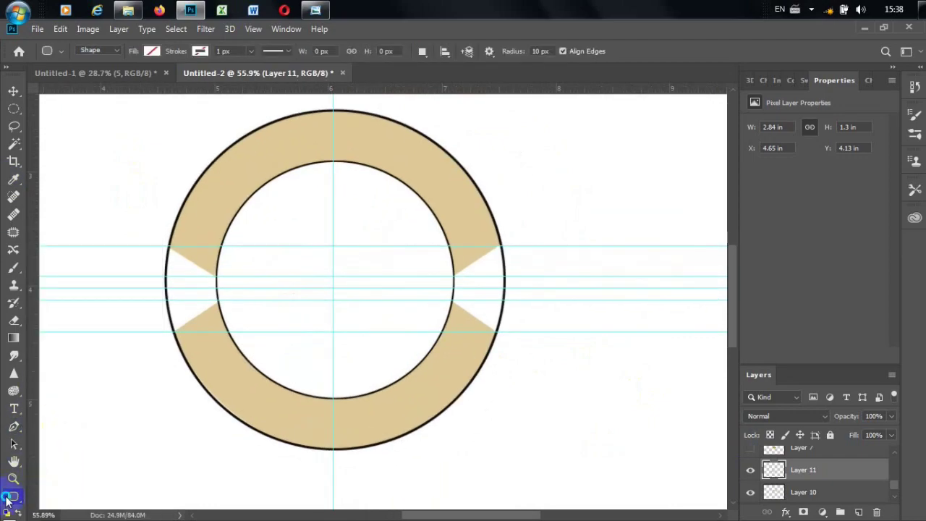
{"action": "right_click", "coordinate": [6, 496]}
{"action": "left_click", "coordinate": [58, 463]}
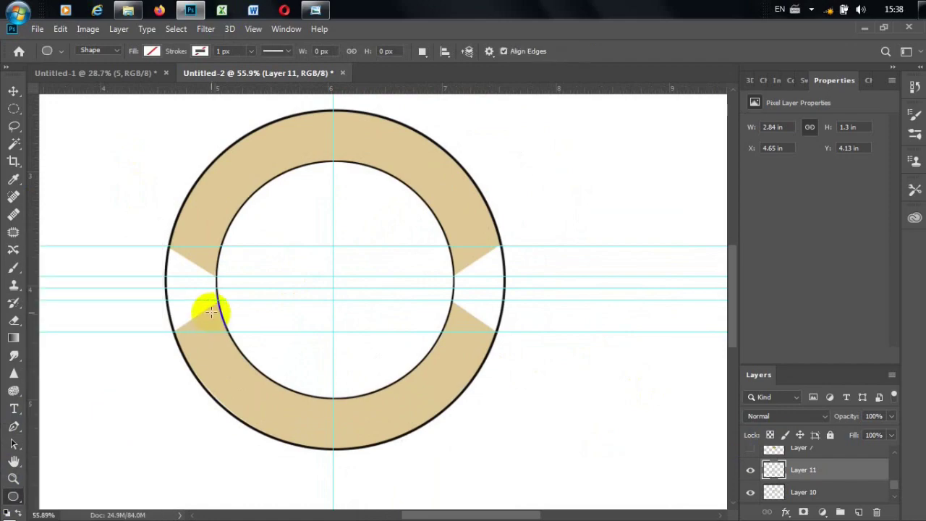
{"action": "mouse_move", "coordinate": [214, 210]}
{"action": "left_mouse_down"}
{"action": "mouse_move", "coordinate": [452, 458]}
{"action": "mouse_move", "coordinate": [475, 426]}
{"action": "mouse_move", "coordinate": [482, 438]}
{"action": "mouse_move", "coordinate": [477, 425]}
{"action": "left_mouse_up"}
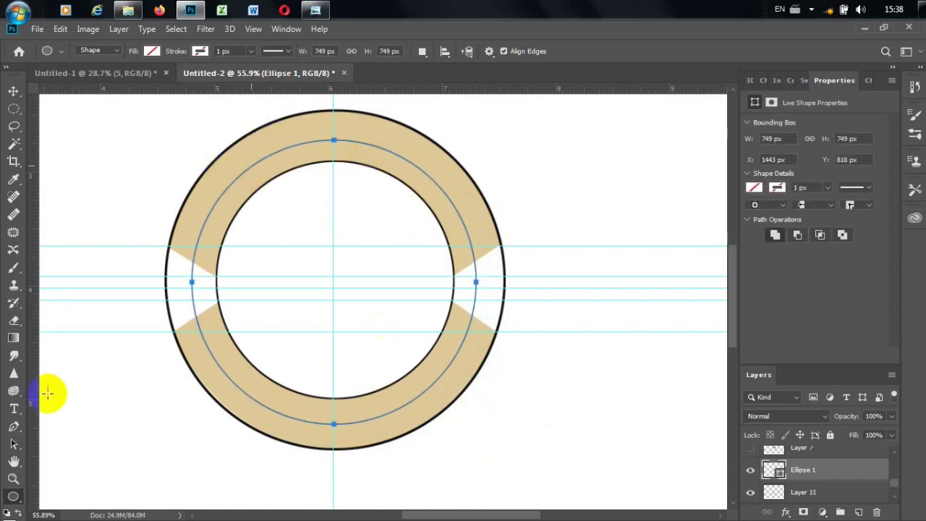
Start type on the circle path with black text at 18 pt.
{"action": "left_click", "coordinate": [14, 408]}
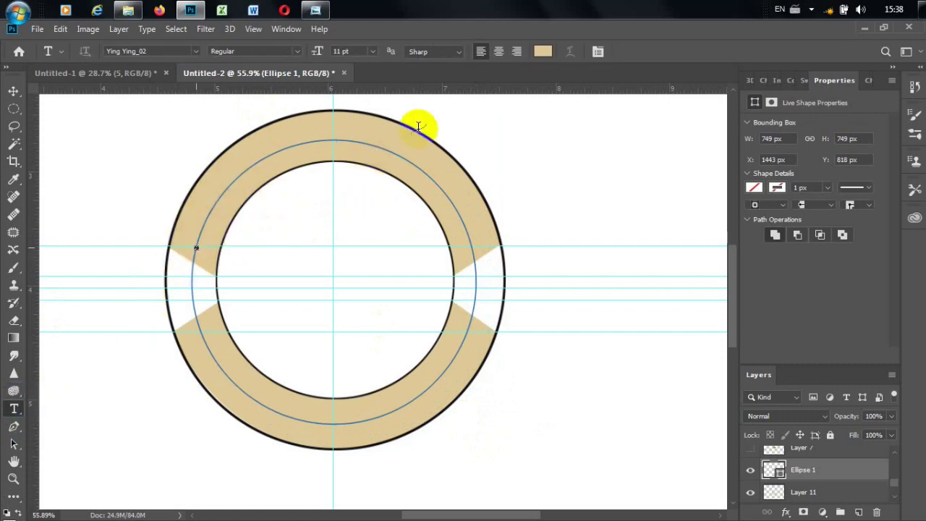
{"action": "left_click", "coordinate": [193, 248]}
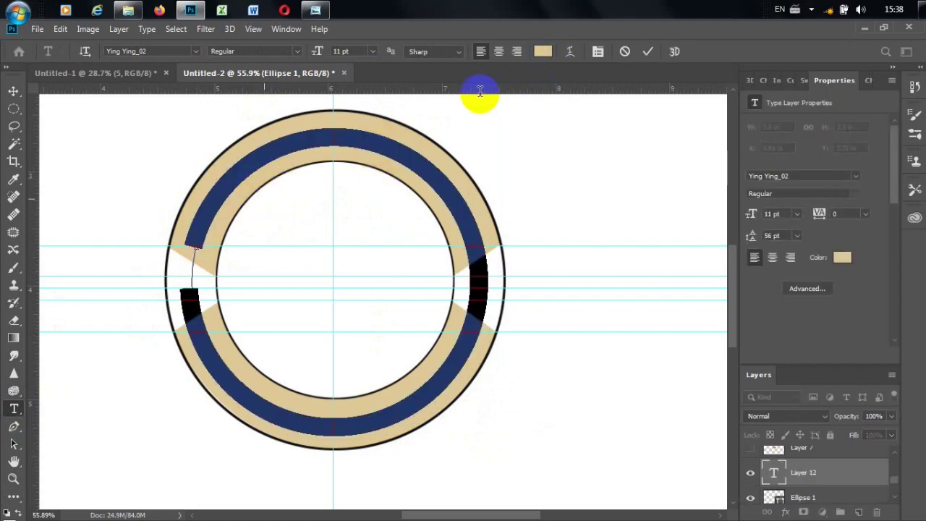
{"action": "left_click", "coordinate": [539, 51]}
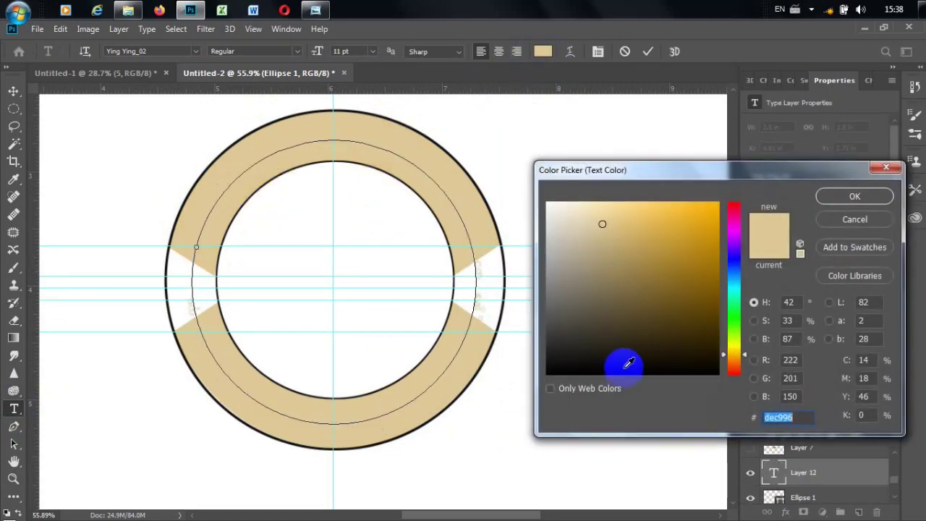
{"action": "left_click", "coordinate": [854, 196]}
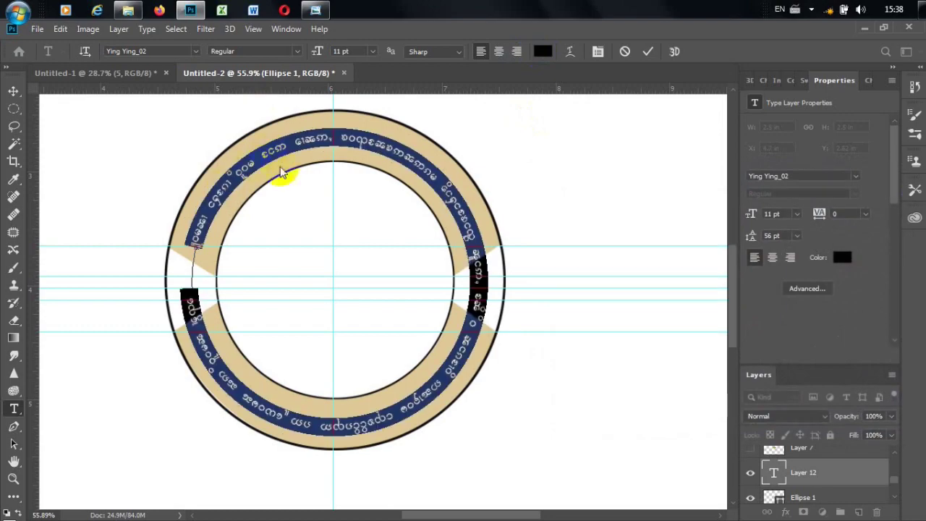
{"action": "left_click", "coordinate": [284, 82]}
{"action": "left_click", "coordinate": [370, 51]}
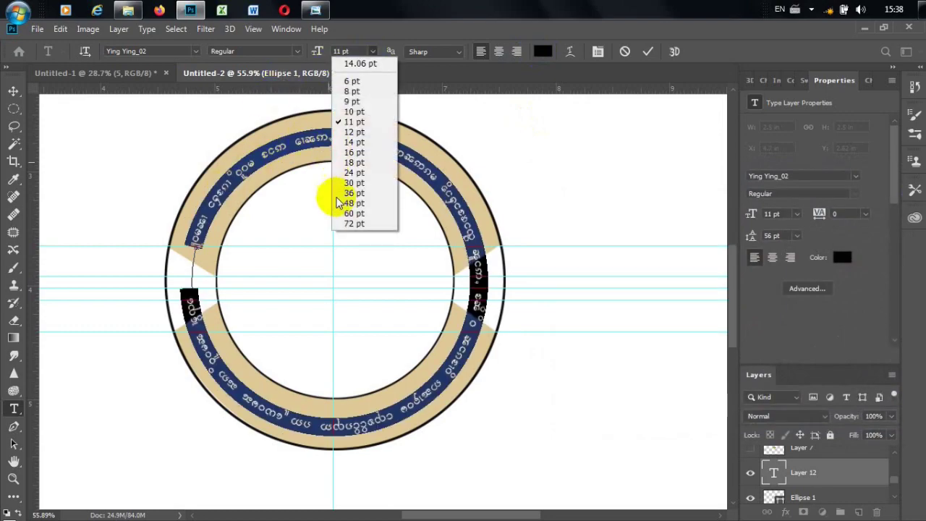
{"action": "left_click", "coordinate": [347, 164]}
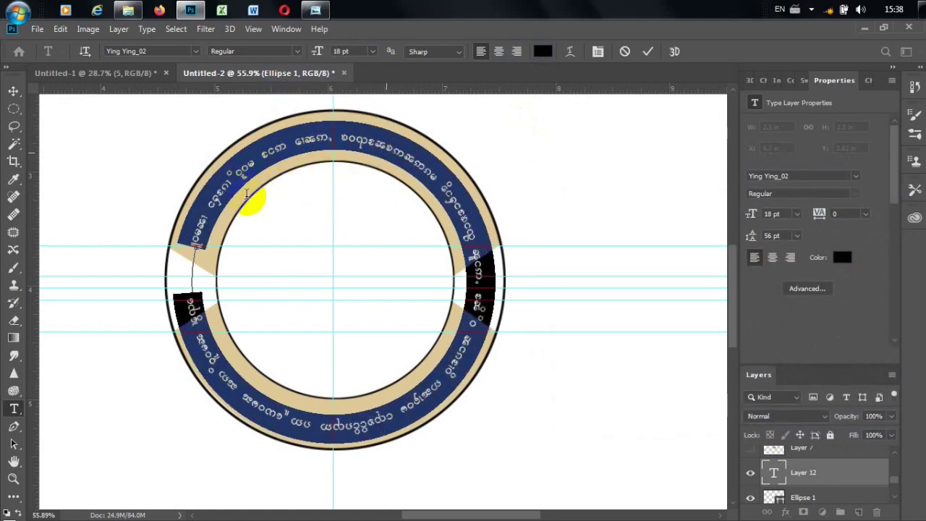
Type the Burmese text 'ဝဒဂ္ဂြတ်' along the upper arc and commit it.
{"action": "type", "text": "u"}
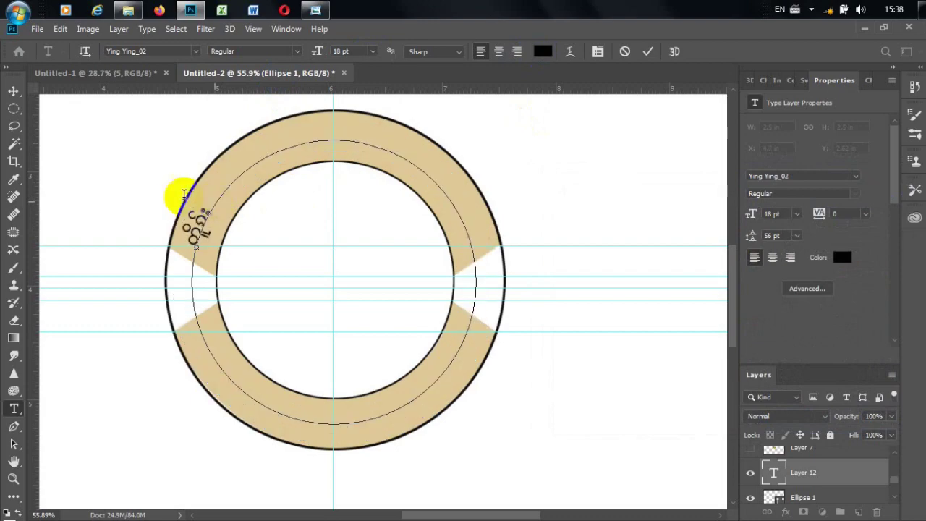
{"action": "scroll", "coordinate": [191, 187], "scroll_direction": "up", "scroll_amount": 3}
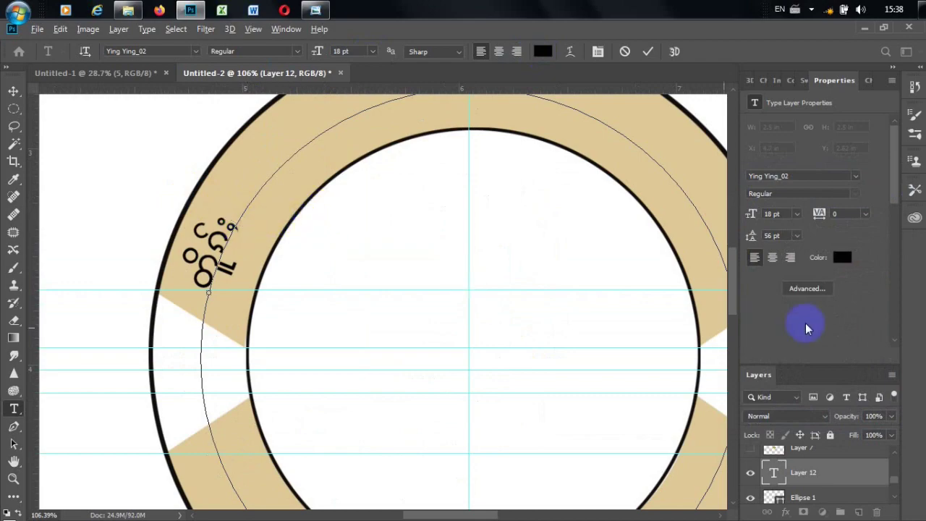
{"action": "scroll", "coordinate": [720, 293], "scroll_direction": "up", "scroll_amount": 5}
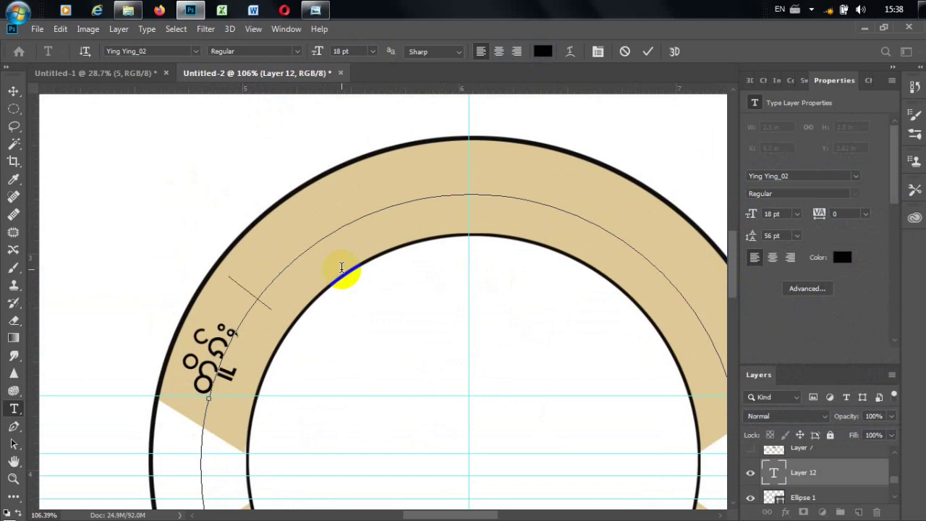
{"action": "type", "text": "ဝဒဂ္ဂြ"}
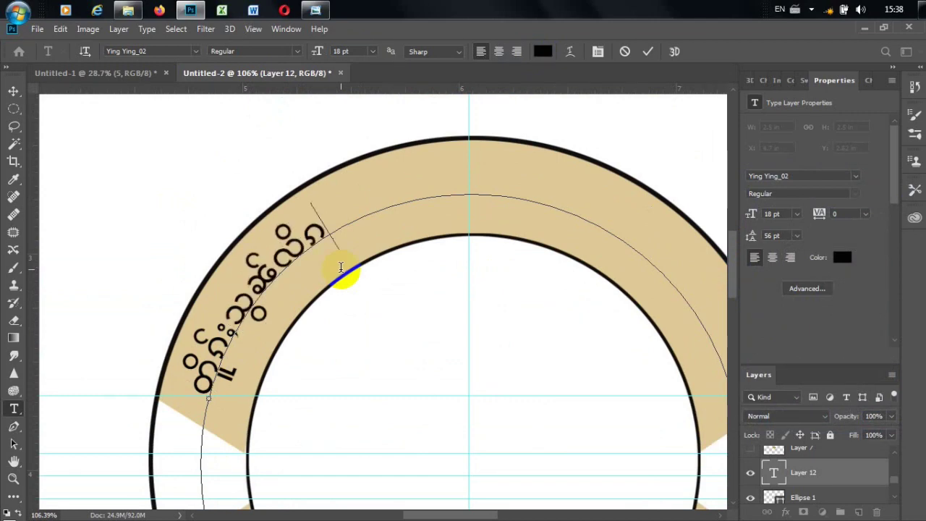
{"action": "type", "text": "တ"}
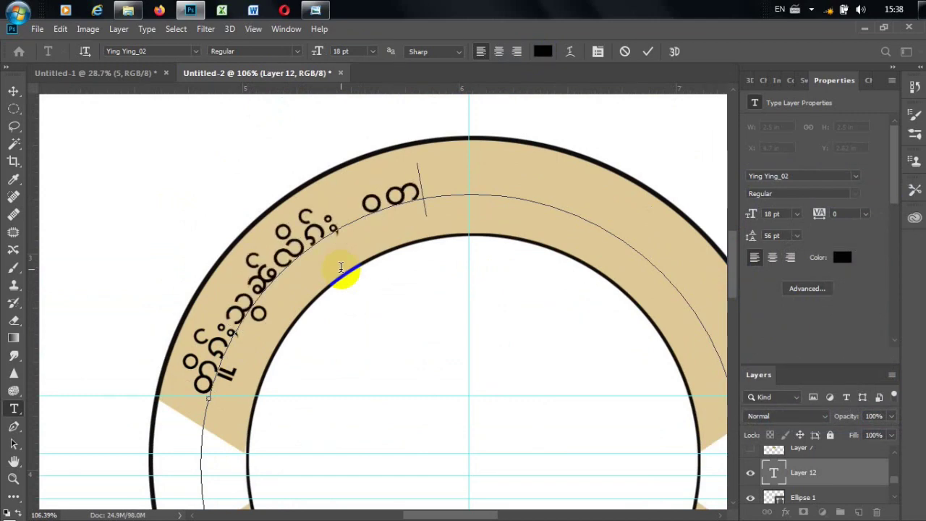
{"action": "type", "text": "်ဆင်ယုံးသ့း"}
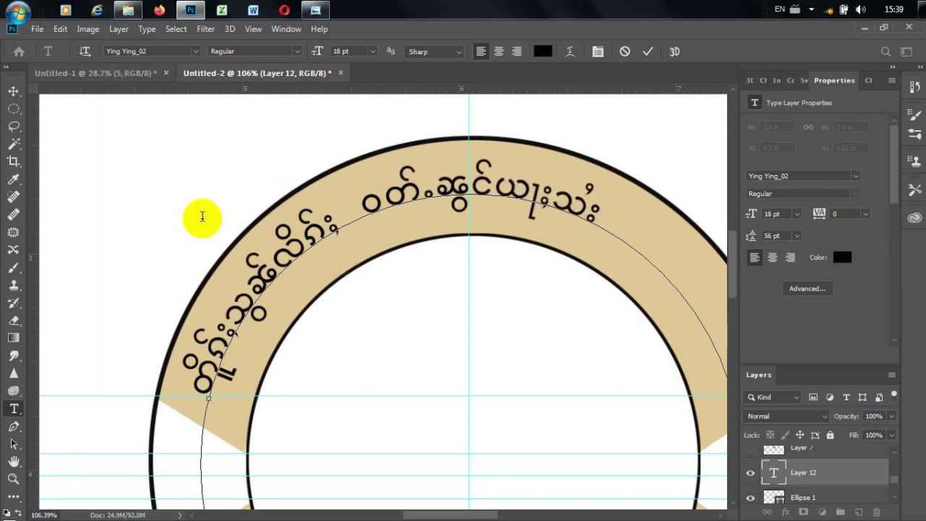
{"action": "scroll", "coordinate": [326, 254], "scroll_direction": "down", "scroll_amount": 3}
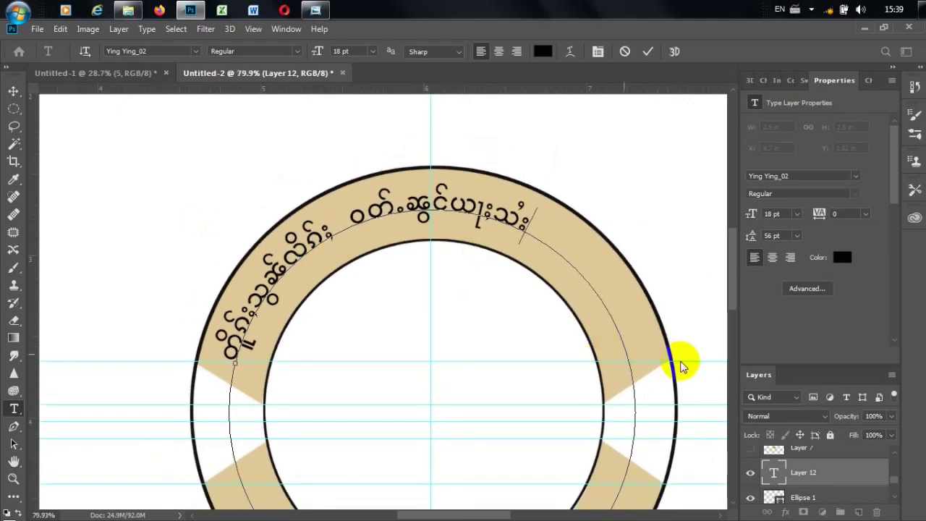
{"action": "scroll", "coordinate": [602, 292], "scroll_direction": "up", "scroll_amount": 1}
{"action": "type", "text": "ဘိုင်ဝပါခ်ိုင်ဖြင့်"}
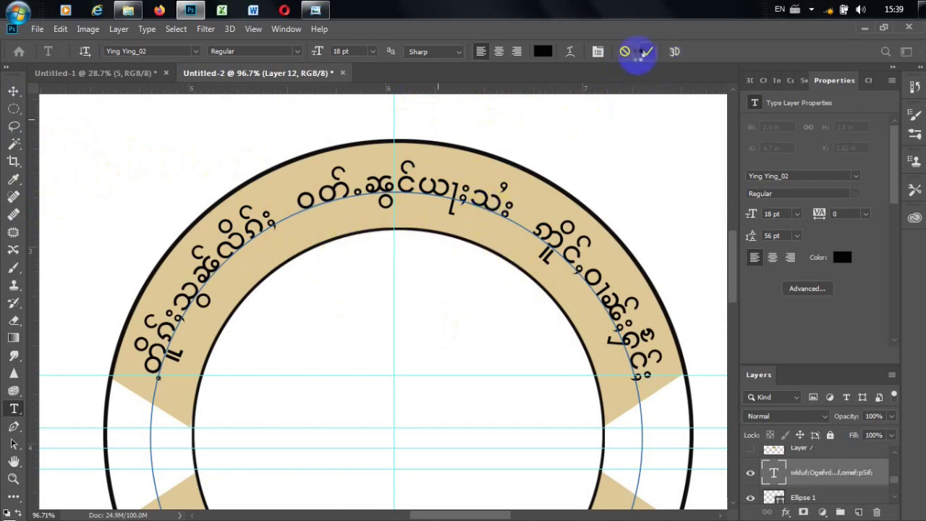
{"action": "left_click", "coordinate": [647, 51]}
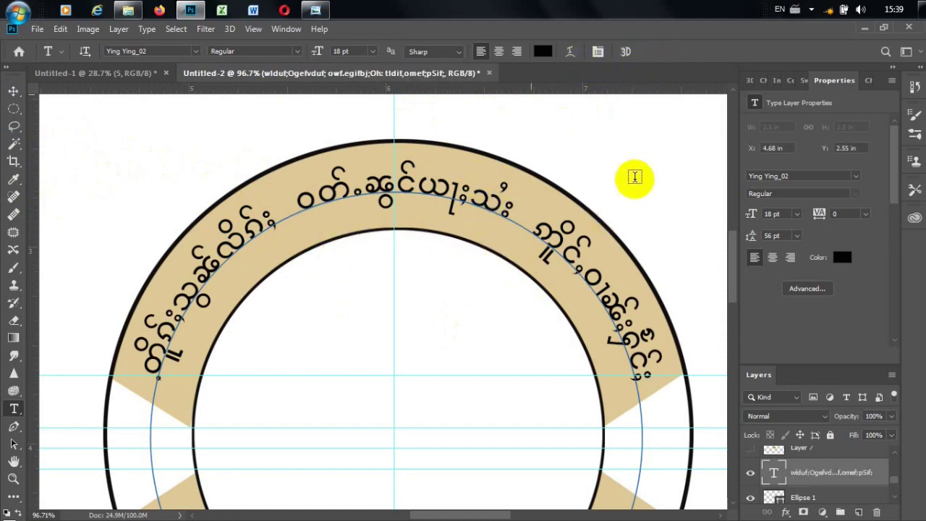
Turn on Layer 7's visibility to show the golden Dharma wheel in the centre.
{"action": "left_click", "coordinate": [14, 91]}
{"action": "scroll", "coordinate": [235, 182], "scroll_direction": "down", "scroll_amount": 1}
{"action": "scroll", "coordinate": [391, 227], "scroll_direction": "down", "scroll_amount": 1}
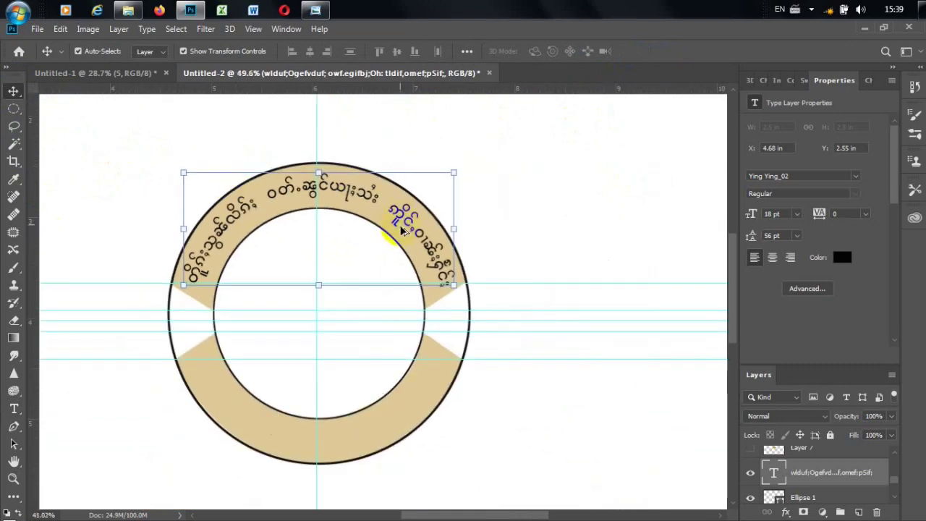
{"action": "scroll", "coordinate": [571, 228], "scroll_direction": "down", "scroll_amount": 1}
{"action": "left_click", "coordinate": [574, 226]}
{"action": "scroll", "coordinate": [327, 227], "scroll_direction": "up", "scroll_amount": 1}
{"action": "scroll", "coordinate": [326, 226], "scroll_direction": "up", "scroll_amount": 1}
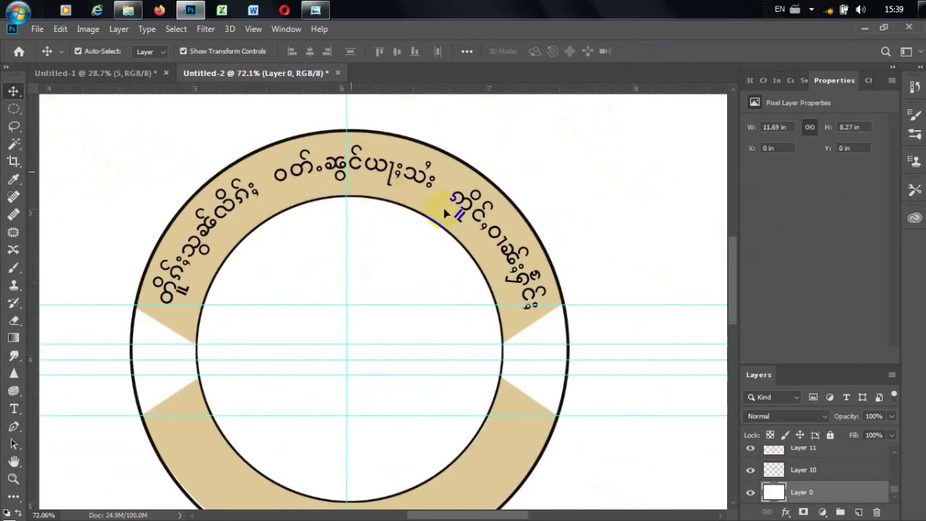
{"action": "scroll", "coordinate": [369, 186], "scroll_direction": "down", "scroll_amount": 1}
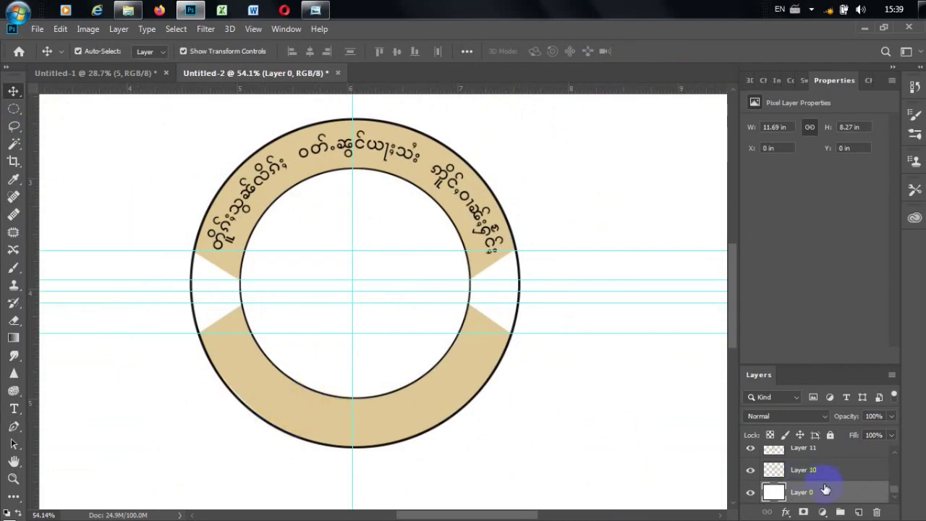
{"action": "scroll", "coordinate": [827, 486], "scroll_direction": "up", "scroll_amount": 3}
{"action": "scroll", "coordinate": [778, 484], "scroll_direction": "down", "scroll_amount": 1}
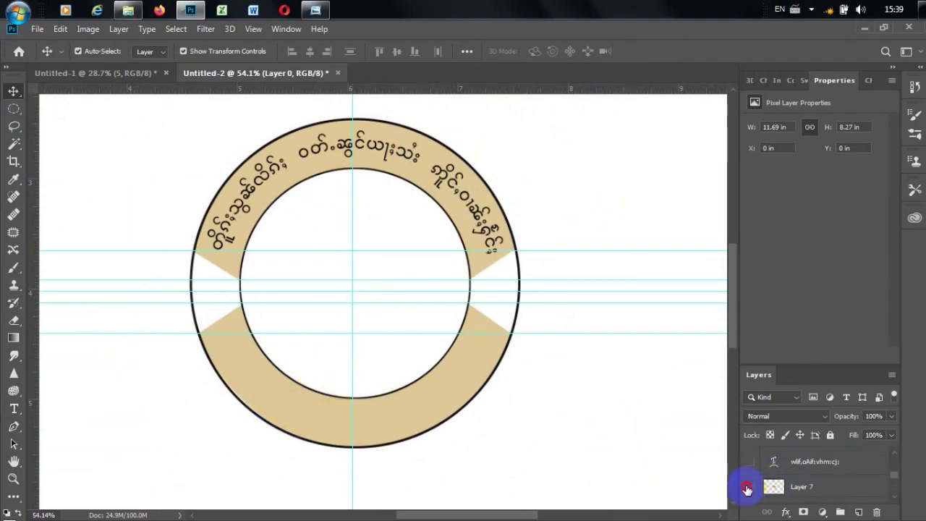
{"action": "left_click", "coordinate": [750, 487]}
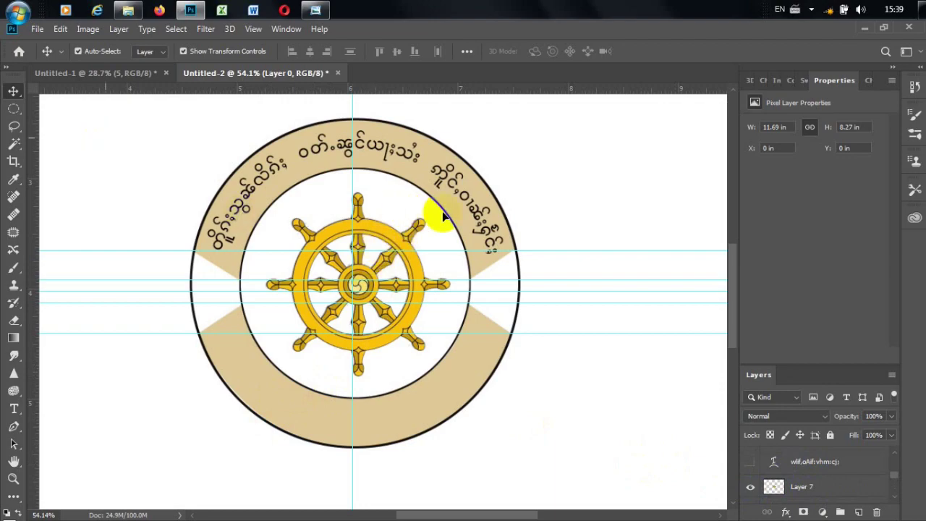
Scale the Dharma wheel up to 2 × 2 in and apply the transform.
{"action": "left_click", "coordinate": [387, 235]}
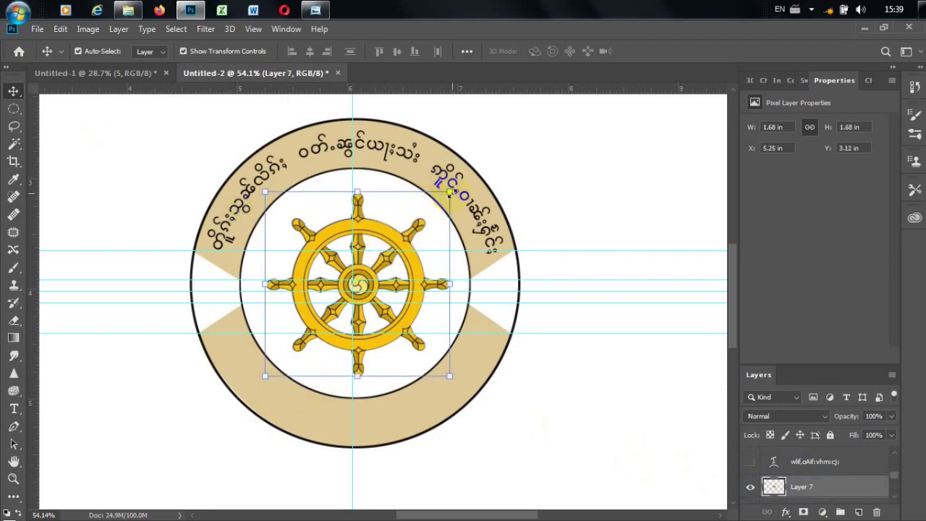
{"action": "key", "text": "ctrl+t"}
{"action": "left_click_drag", "start_coordinate": [450, 192], "coordinate": [486, 155]}
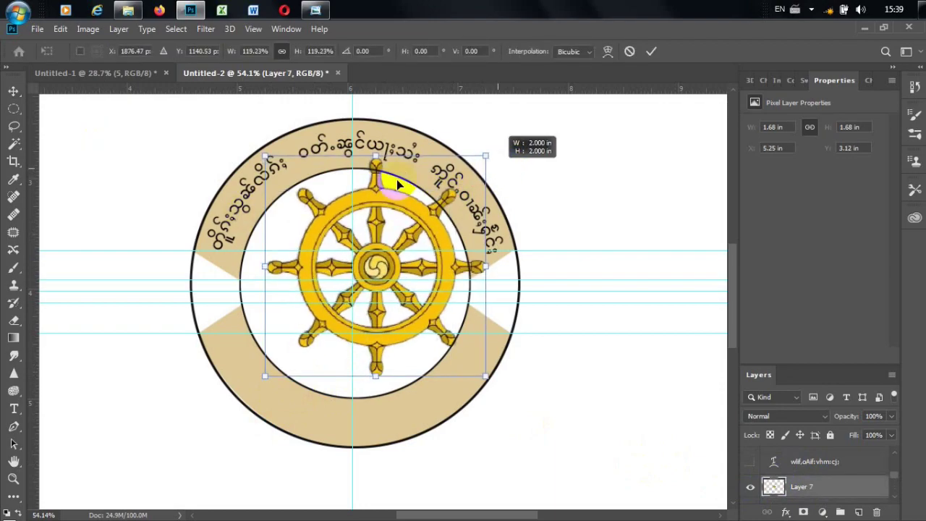
{"action": "mouse_move", "coordinate": [398, 185]}
{"action": "left_mouse_down"}
{"action": "mouse_move", "coordinate": [403, 204]}
{"action": "mouse_move", "coordinate": [376, 217]}
{"action": "left_mouse_up"}
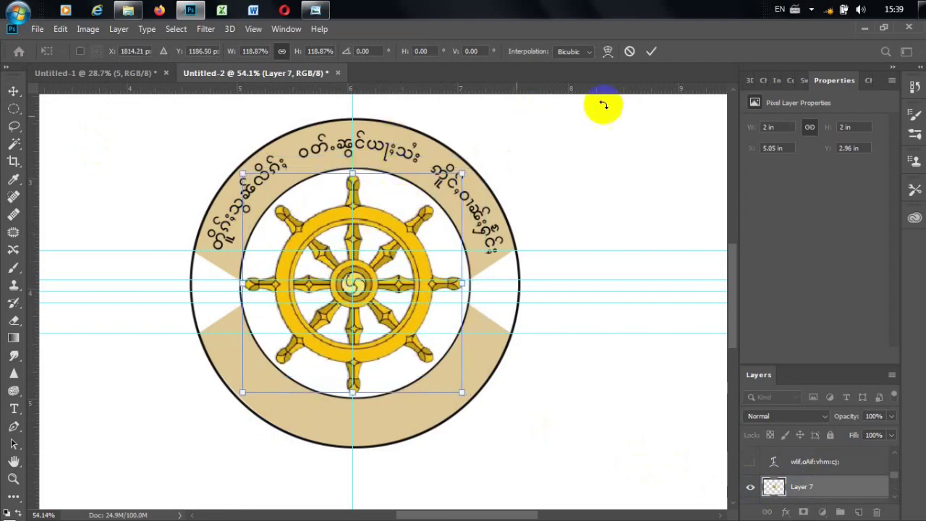
{"action": "left_click", "coordinate": [652, 52]}
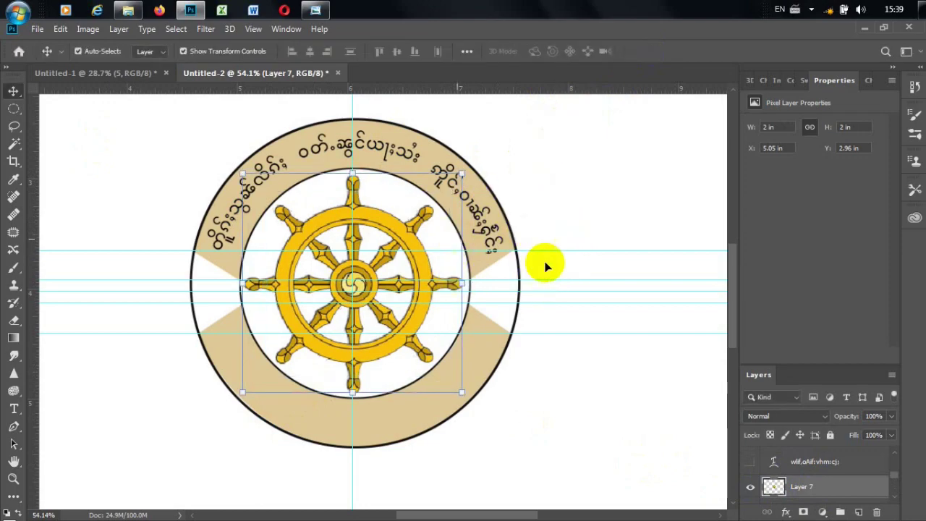
Drag the horizontal guides back onto the ruler to remove them.
{"action": "mouse_move", "coordinate": [548, 251]}
{"action": "left_mouse_down"}
{"action": "mouse_move", "coordinate": [557, 247]}
{"action": "mouse_move", "coordinate": [554, 88]}
{"action": "left_mouse_up"}
{"action": "left_click_drag", "start_coordinate": [578, 279], "coordinate": [572, 85]}
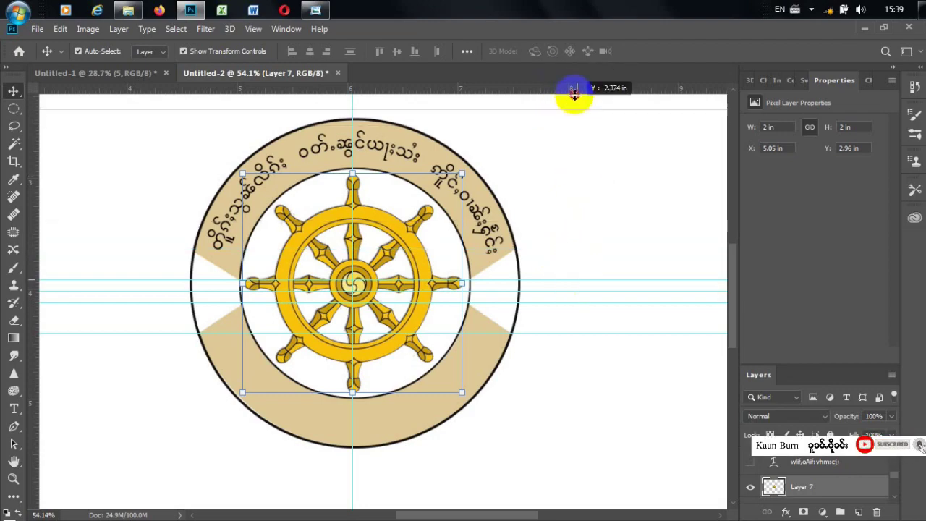
{"action": "left_click_drag", "start_coordinate": [585, 304], "coordinate": [572, 87]}
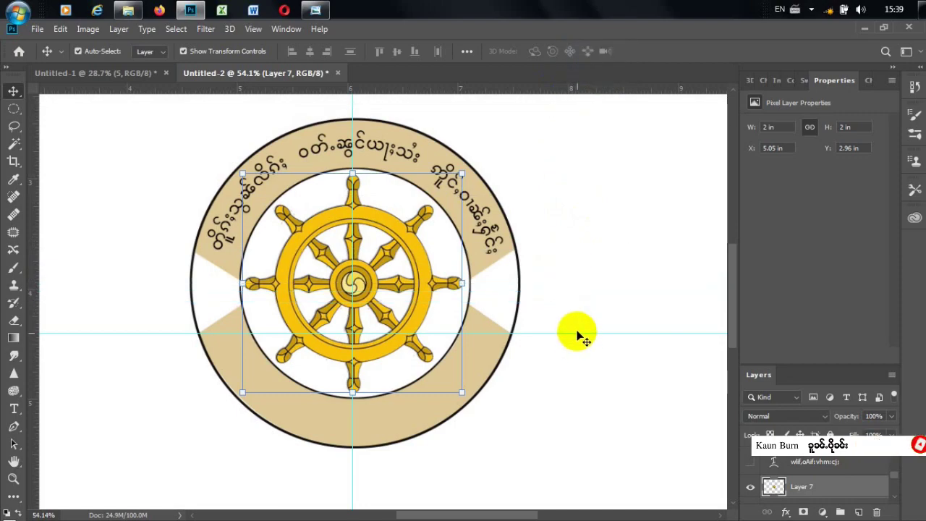
{"action": "left_click_drag", "start_coordinate": [576, 304], "coordinate": [579, 80]}
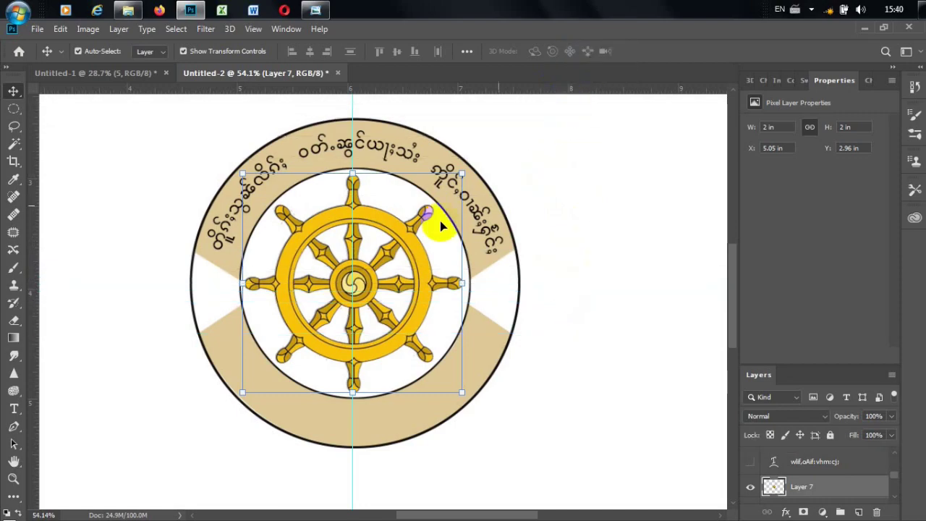
Deselect the Dharma wheel and hide the rotated yO-256 text layer.
{"action": "scroll", "coordinate": [326, 233], "scroll_direction": "down", "scroll_amount": 4}
{"action": "left_click", "coordinate": [676, 341]}
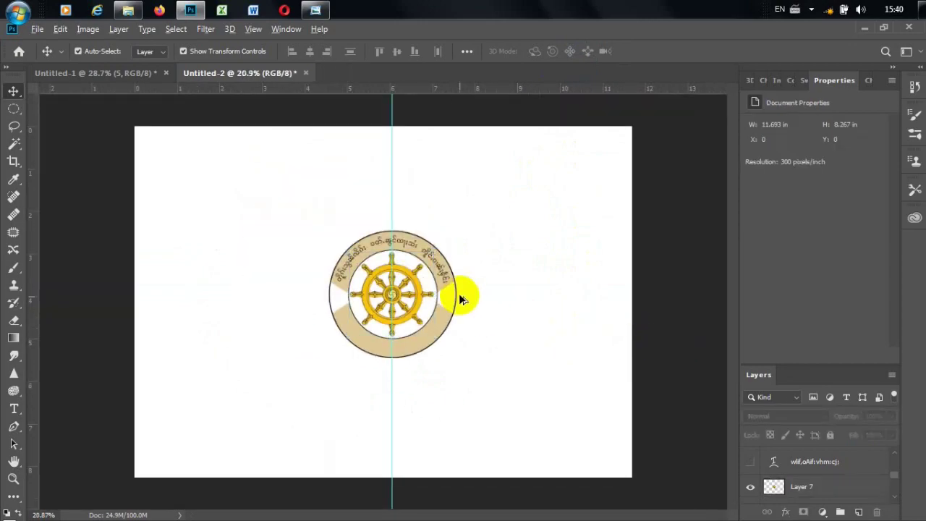
{"action": "scroll", "coordinate": [390, 301], "scroll_direction": "up", "scroll_amount": 3}
{"action": "scroll", "coordinate": [359, 255], "scroll_direction": "up", "scroll_amount": 2}
{"action": "scroll", "coordinate": [359, 246], "scroll_direction": "down", "scroll_amount": 1}
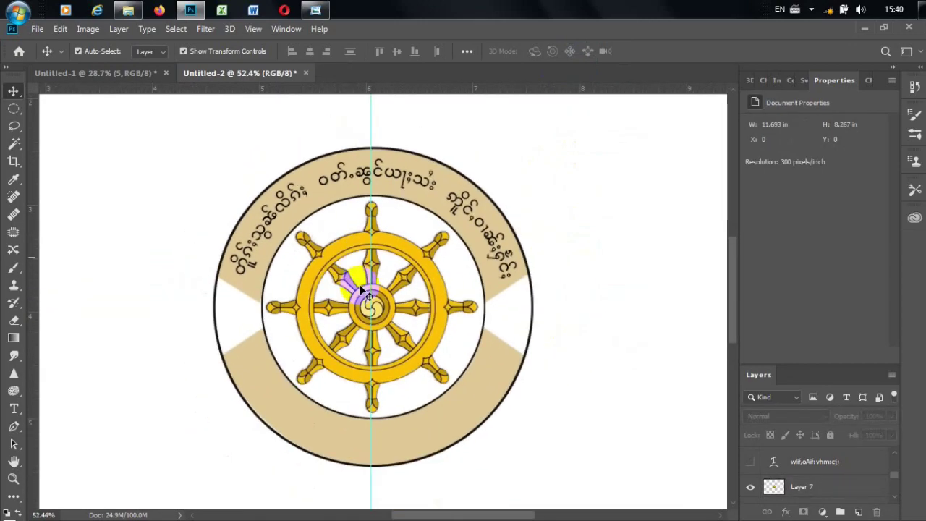
{"action": "scroll", "coordinate": [359, 238], "scroll_direction": "up", "scroll_amount": 1}
{"action": "scroll", "coordinate": [359, 233], "scroll_direction": "down", "scroll_amount": 1}
{"action": "scroll", "coordinate": [366, 232], "scroll_direction": "down", "scroll_amount": 2}
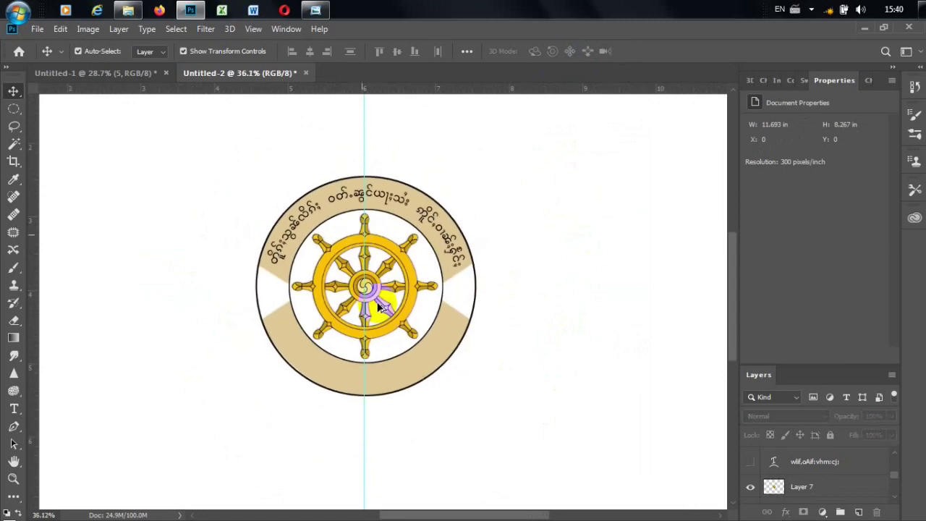
{"action": "scroll", "coordinate": [384, 304], "scroll_direction": "up", "scroll_amount": 1}
{"action": "scroll", "coordinate": [310, 318], "scroll_direction": "up", "scroll_amount": 2}
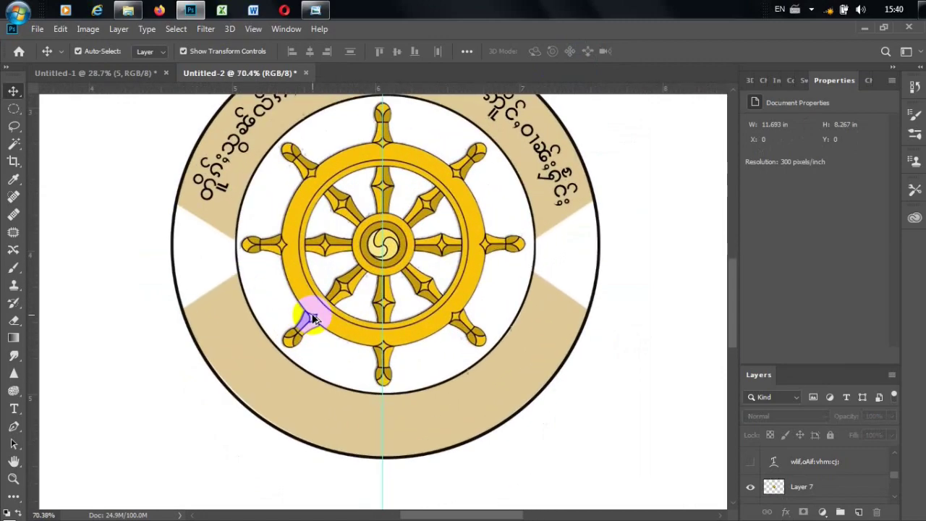
{"action": "scroll", "coordinate": [326, 289], "scroll_direction": "down", "scroll_amount": 2}
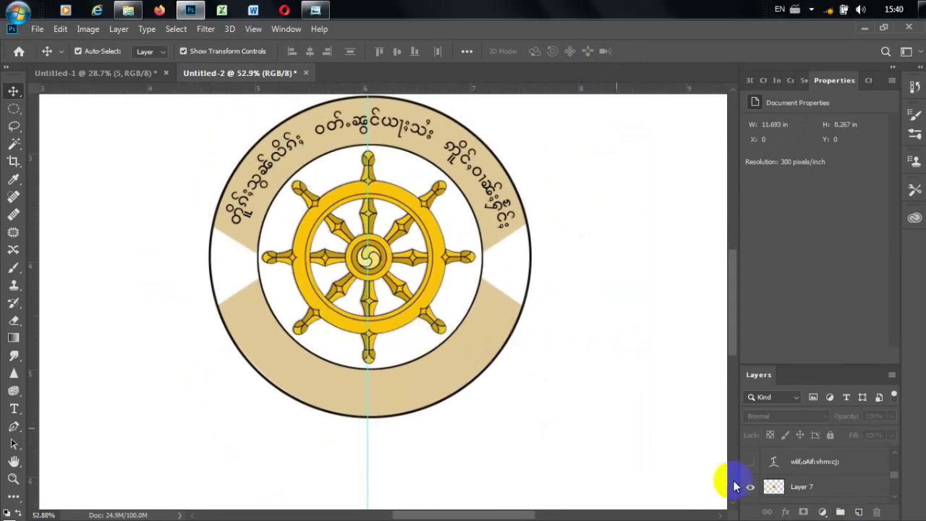
{"action": "scroll", "coordinate": [774, 492], "scroll_direction": "up", "scroll_amount": 2}
{"action": "scroll", "coordinate": [767, 470], "scroll_direction": "up", "scroll_amount": 1}
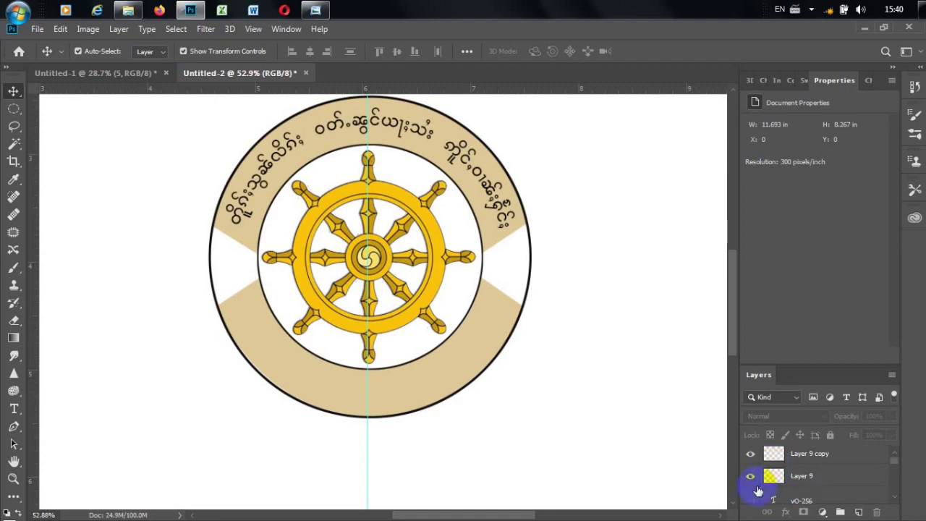
{"action": "scroll", "coordinate": [756, 478], "scroll_direction": "down", "scroll_amount": 1}
{"action": "scroll", "coordinate": [753, 463], "scroll_direction": "down", "scroll_amount": 1}
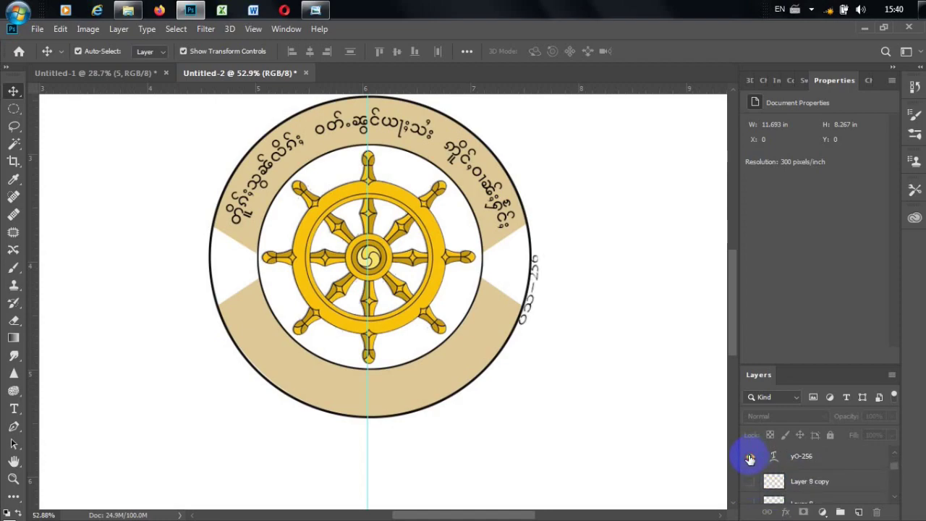
{"action": "left_click", "coordinate": [751, 459]}
Move the flower ornament (Layer 8) up into the ring's lower-left band.
{"action": "scroll", "coordinate": [756, 474], "scroll_direction": "up", "scroll_amount": 1}
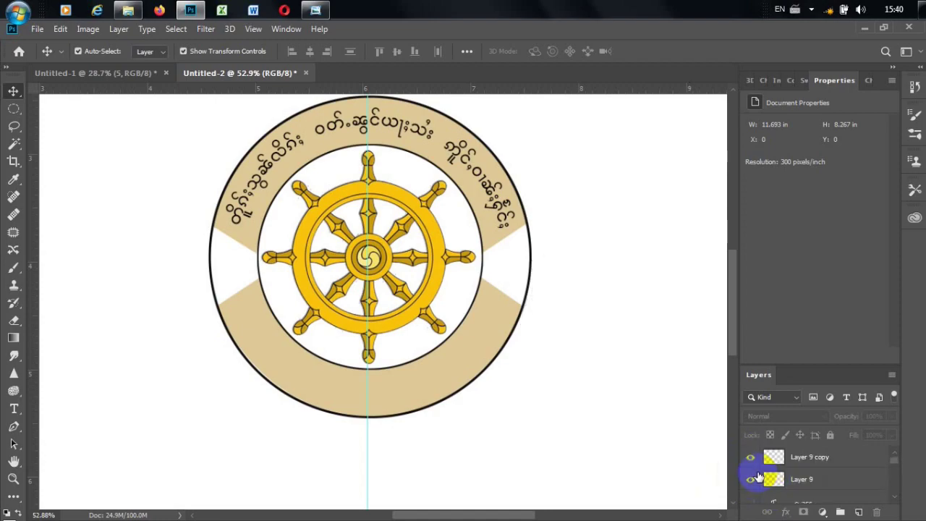
{"action": "scroll", "coordinate": [754, 480], "scroll_direction": "down", "scroll_amount": 1}
{"action": "scroll", "coordinate": [758, 477], "scroll_direction": "down", "scroll_amount": 1}
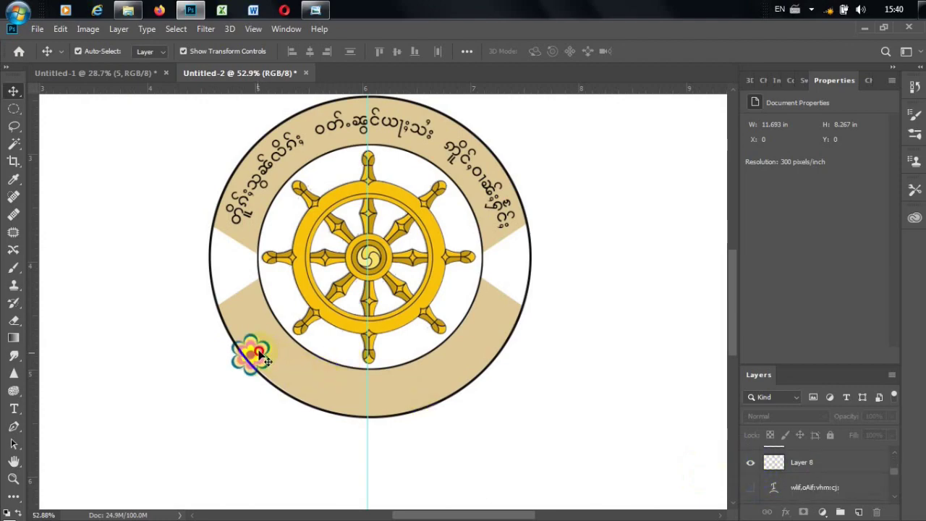
{"action": "left_click_drag", "start_coordinate": [262, 354], "coordinate": [259, 326]}
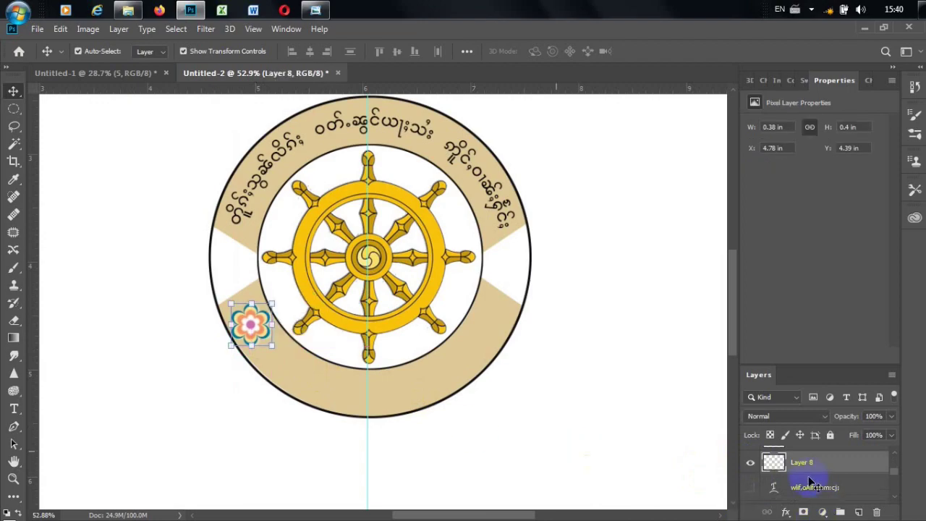
Show the curved Burmese bottom text layer and move it up into the ring.
{"action": "scroll", "coordinate": [810, 483], "scroll_direction": "down", "scroll_amount": 1}
{"action": "left_click", "coordinate": [752, 468]}
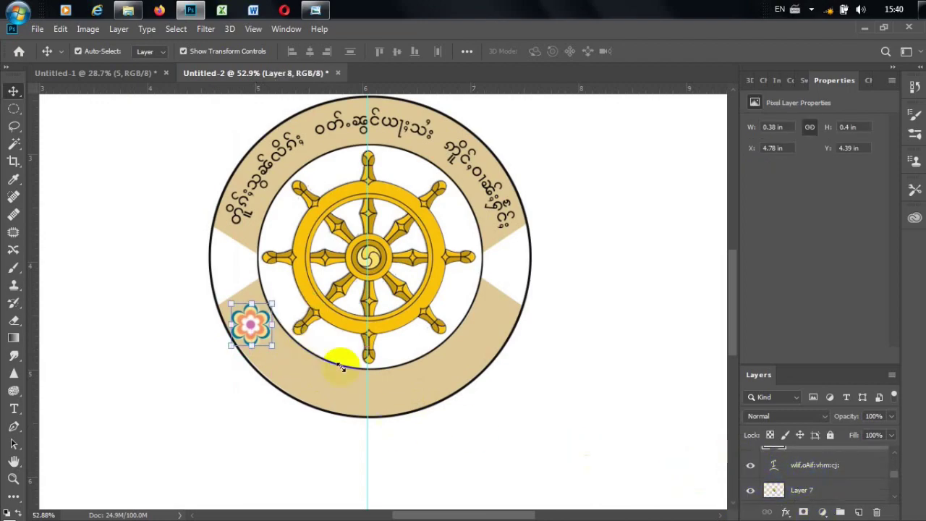
{"action": "left_click_drag", "start_coordinate": [340, 388], "coordinate": [355, 389]}
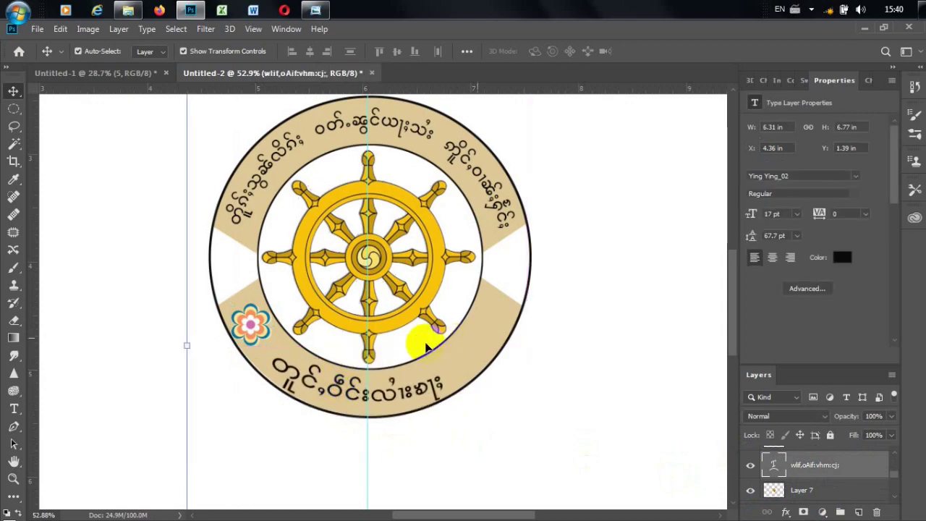
Reduce the font size of the bottom curved Burmese text.
{"action": "double_click", "coordinate": [773, 461]}
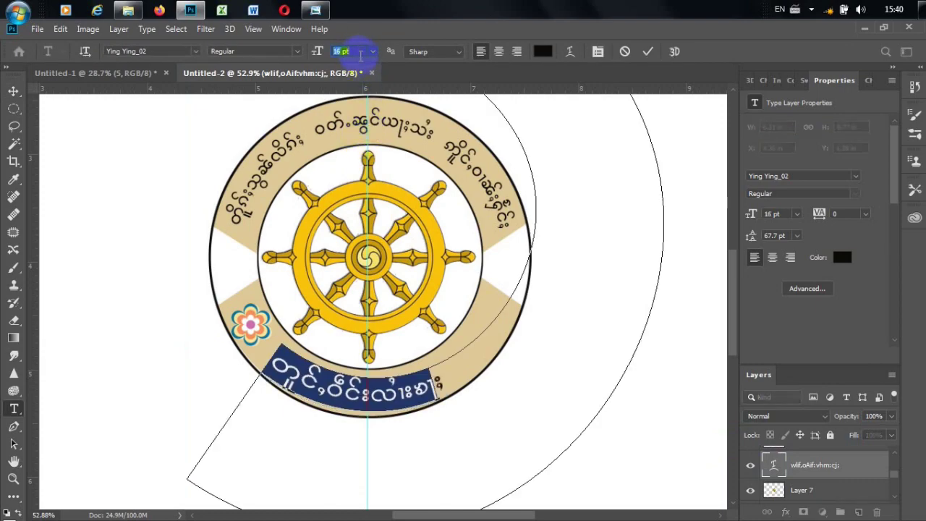
{"action": "scroll", "coordinate": [359, 55], "scroll_direction": "down", "scroll_amount": 2}
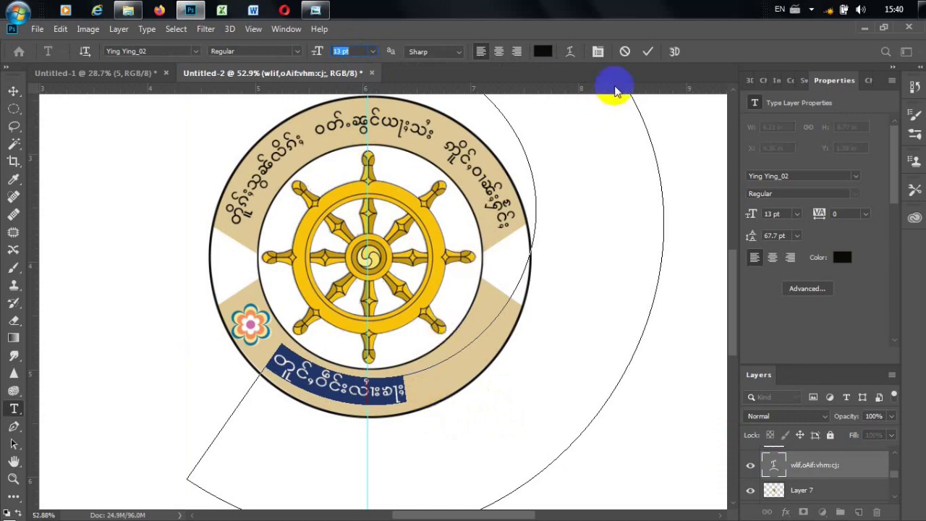
{"action": "left_click", "coordinate": [647, 52]}
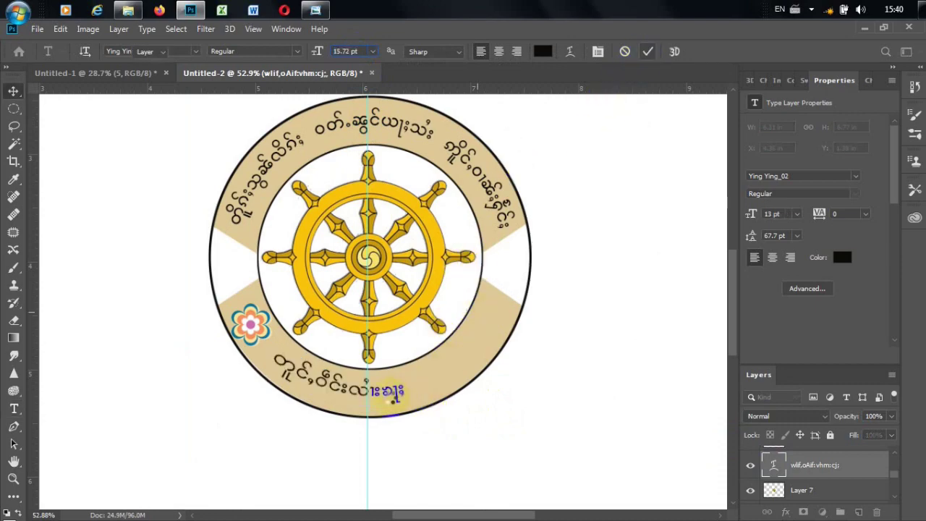
Rotate the bottom text to -8.69° and move it into the lower beige band.
{"action": "key", "text": "v"}
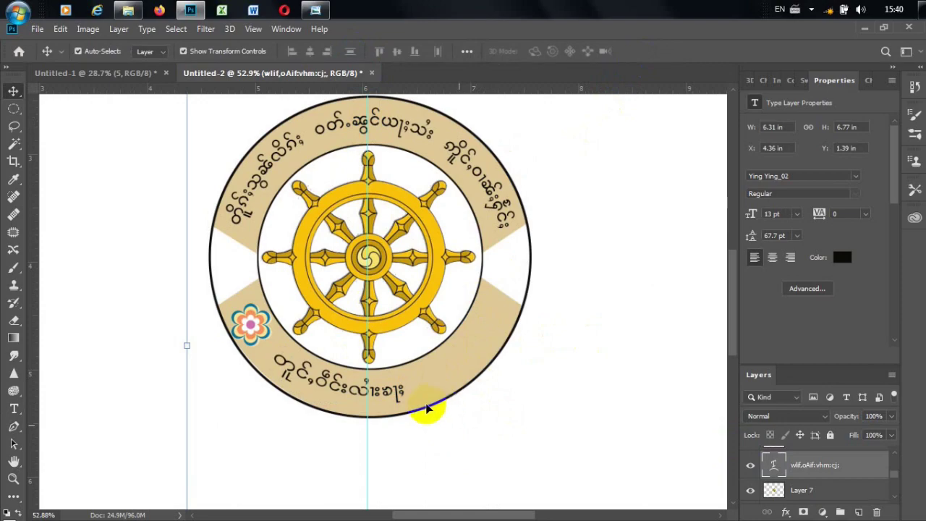
{"action": "left_click_drag", "start_coordinate": [396, 397], "coordinate": [410, 407]}
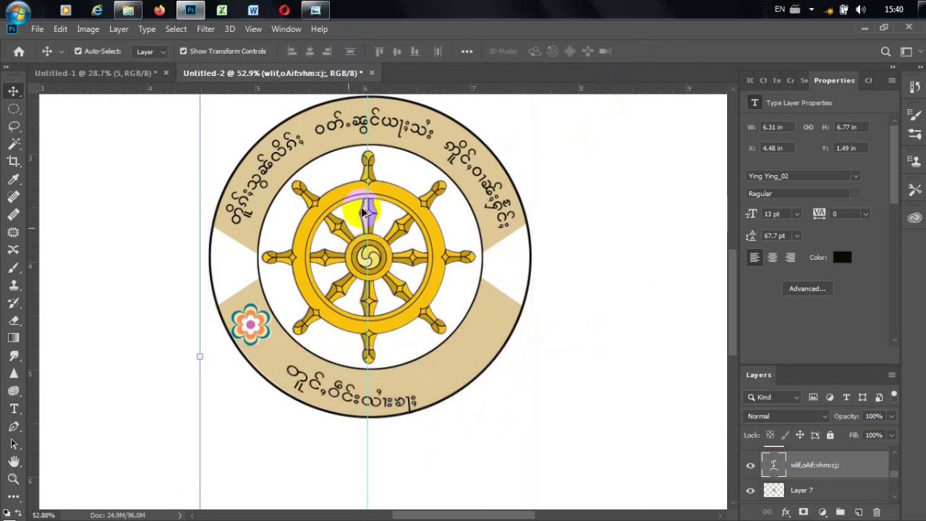
{"action": "scroll", "coordinate": [358, 231], "scroll_direction": "down", "scroll_amount": 3}
{"action": "scroll", "coordinate": [355, 244], "scroll_direction": "down", "scroll_amount": 2}
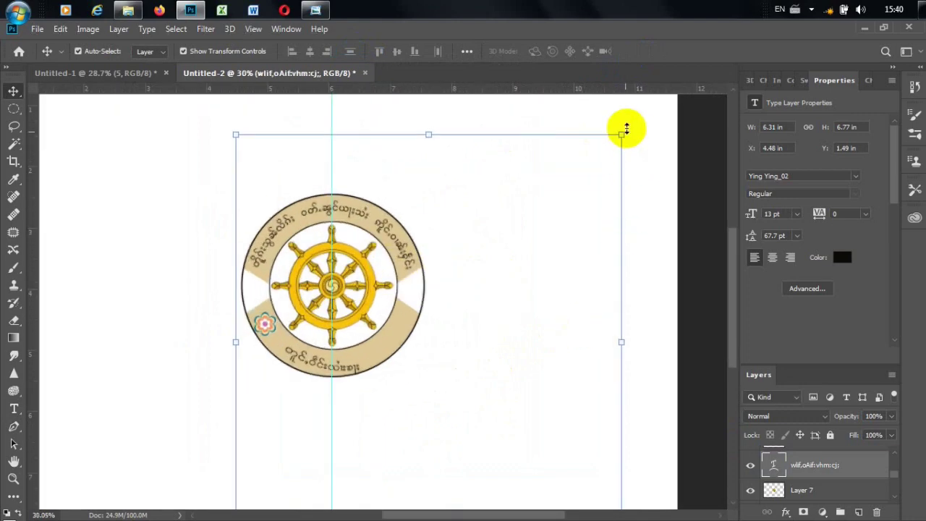
{"action": "mouse_move", "coordinate": [637, 126]}
{"action": "left_mouse_down"}
{"action": "mouse_move", "coordinate": [590, 108]}
{"action": "mouse_move", "coordinate": [641, 114]}
{"action": "mouse_move", "coordinate": [618, 106]}
{"action": "left_mouse_up"}
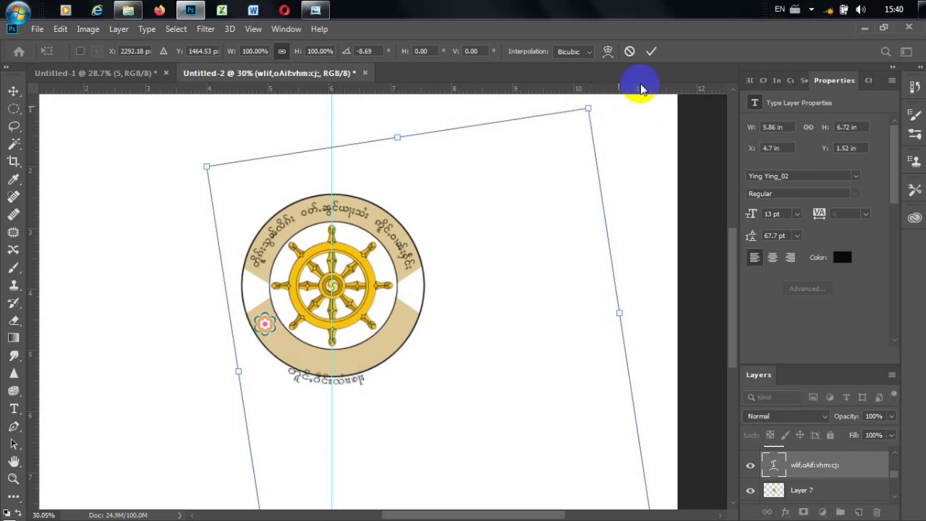
{"action": "left_click", "coordinate": [651, 52]}
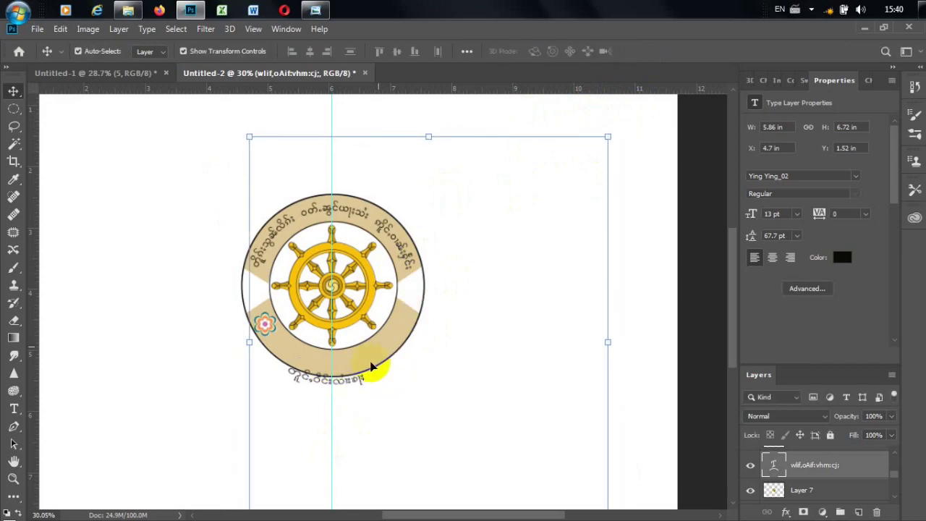
{"action": "scroll", "coordinate": [348, 391], "scroll_direction": "up", "scroll_amount": 2}
{"action": "mouse_move", "coordinate": [347, 389]}
{"action": "left_mouse_down"}
{"action": "mouse_move", "coordinate": [348, 349]}
{"action": "mouse_move", "coordinate": [339, 349]}
{"action": "left_mouse_up"}
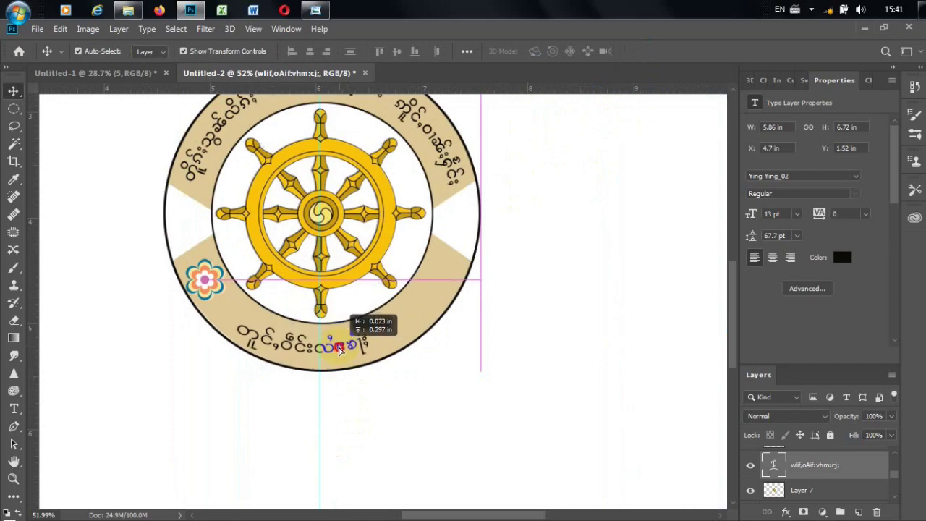
Scale the flower ornament down to about 85%.
{"action": "left_click", "coordinate": [430, 356]}
{"action": "left_click", "coordinate": [218, 285]}
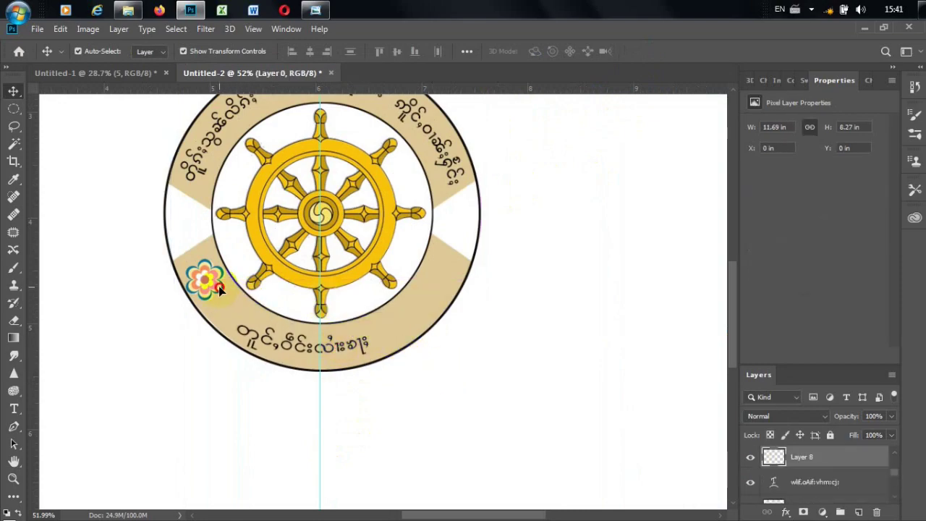
{"action": "key", "text": "ctrl+t"}
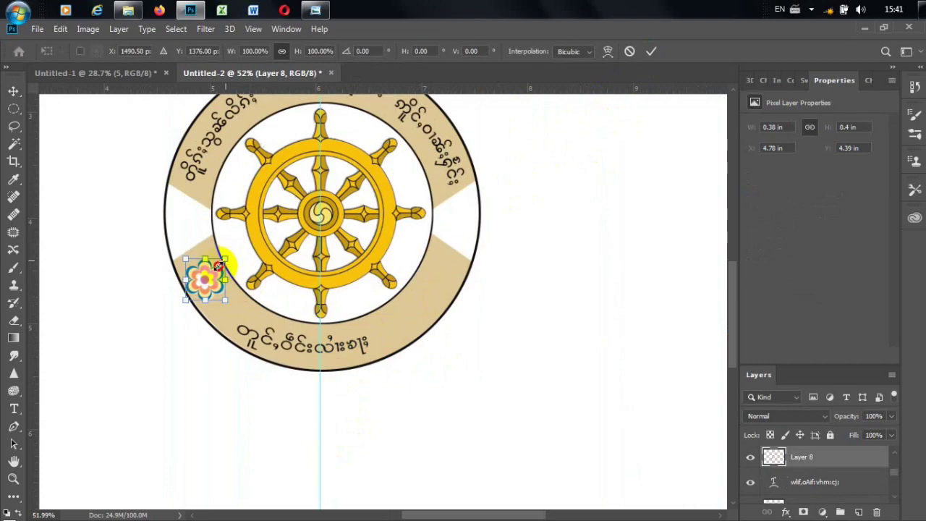
{"action": "left_click_drag", "start_coordinate": [223, 265], "coordinate": [207, 286]}
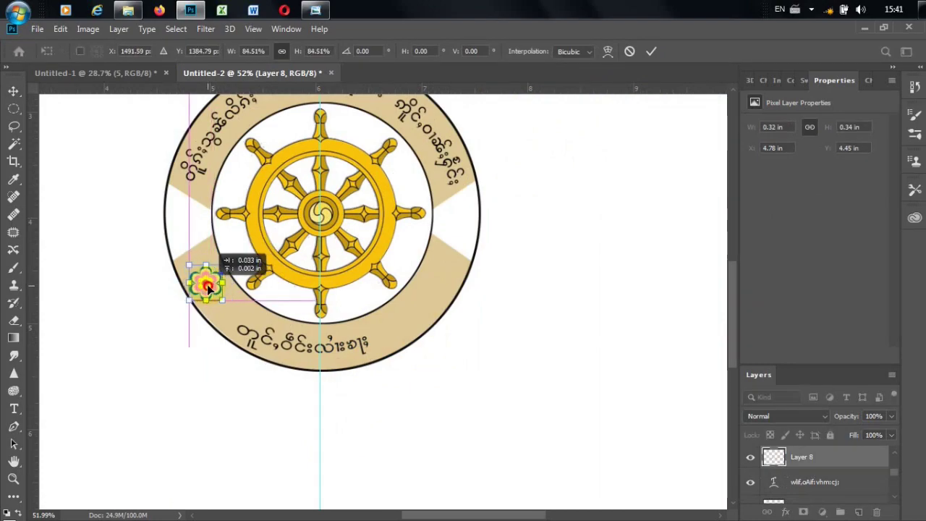
{"action": "left_click", "coordinate": [663, 59]}
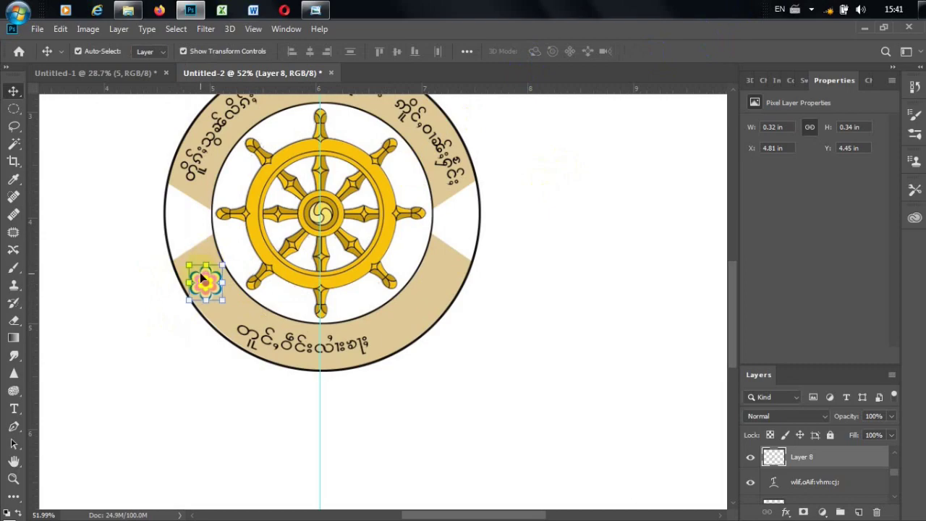
Place a duplicate flower, Layer 8 copy 2, on the ring's lower-right band.
{"action": "left_click_drag", "start_coordinate": [205, 281], "coordinate": [434, 287]}
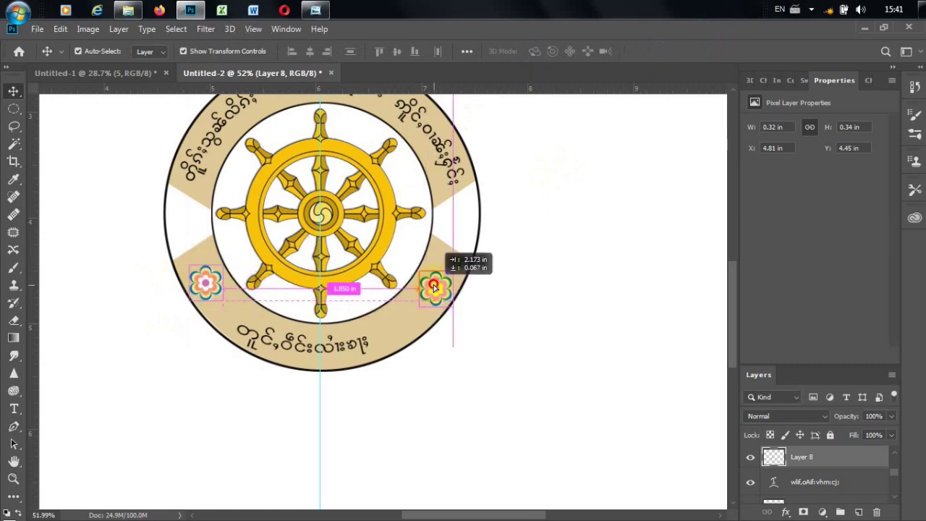
{"action": "key", "text": "ctrl+0"}
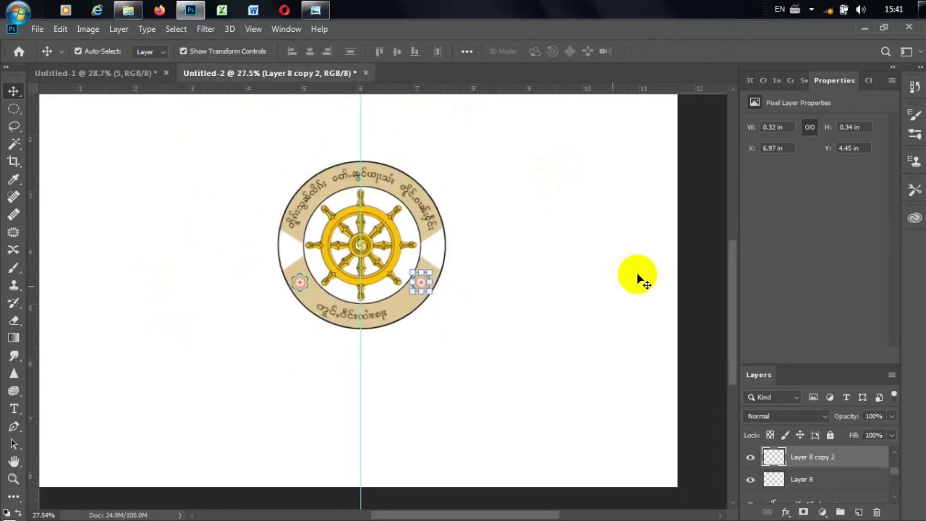
{"action": "left_click", "coordinate": [691, 297]}
{"action": "scroll", "coordinate": [416, 283], "scroll_direction": "up", "scroll_amount": 2}
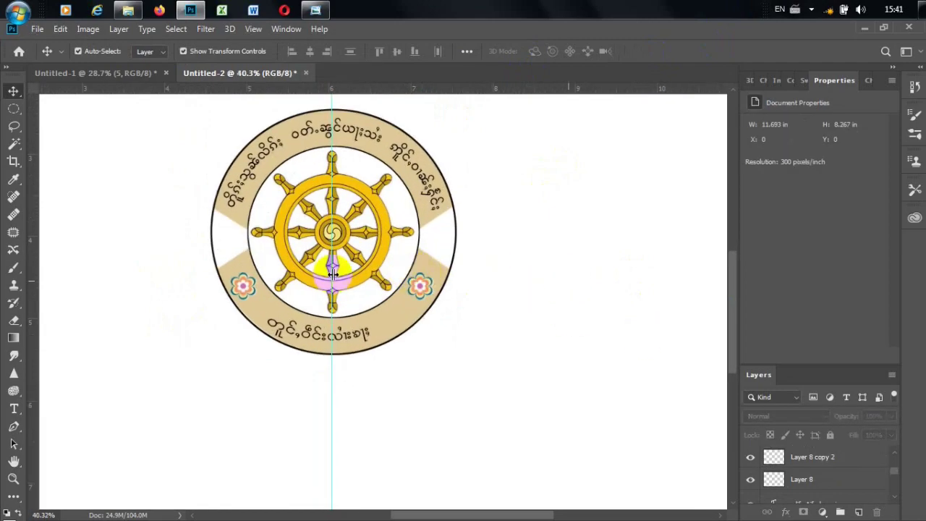
{"action": "scroll", "coordinate": [296, 186], "scroll_direction": "up", "scroll_amount": 2}
{"action": "scroll", "coordinate": [296, 207], "scroll_direction": "down", "scroll_amount": 1}
{"action": "scroll", "coordinate": [290, 205], "scroll_direction": "up", "scroll_amount": 1}
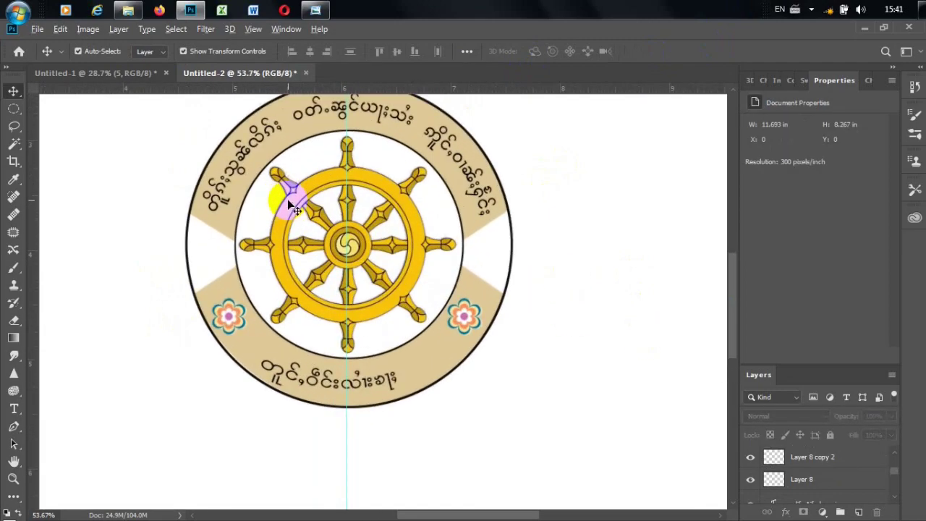
{"action": "scroll", "coordinate": [290, 205], "scroll_direction": "down", "scroll_amount": 1}
{"action": "left_click", "coordinate": [390, 211]}
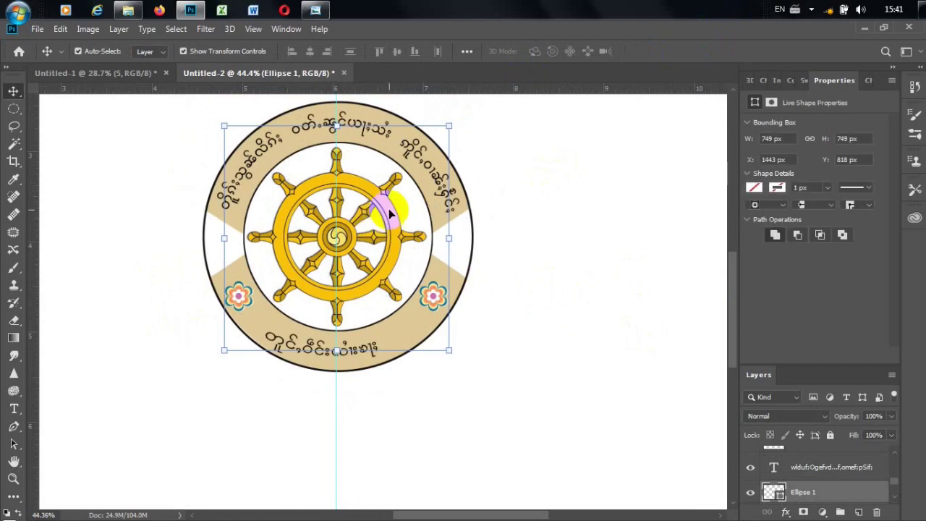
Scale the Dharma wheel on Layer 7 down slightly.
{"action": "left_click", "coordinate": [445, 143]}
{"action": "left_click", "coordinate": [425, 148]}
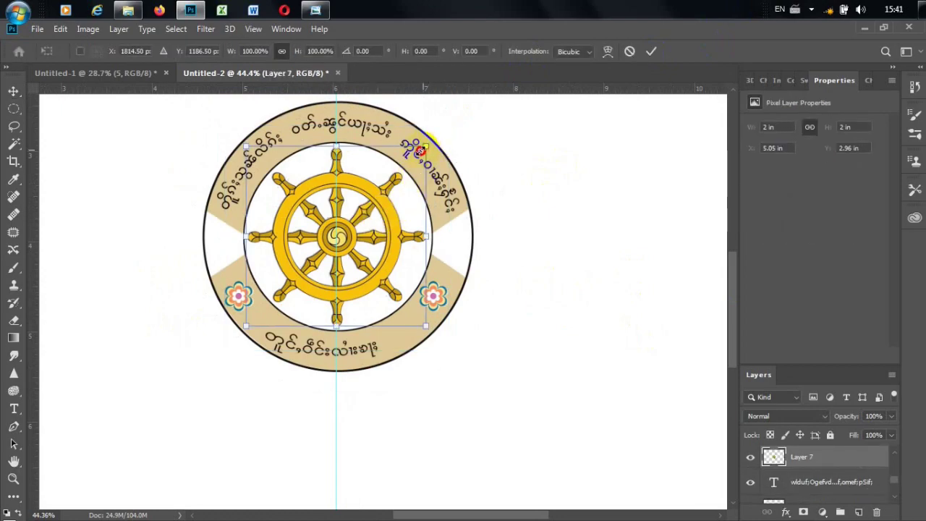
{"action": "left_click_drag", "start_coordinate": [425, 148], "coordinate": [405, 168]}
{"action": "left_click", "coordinate": [650, 54]}
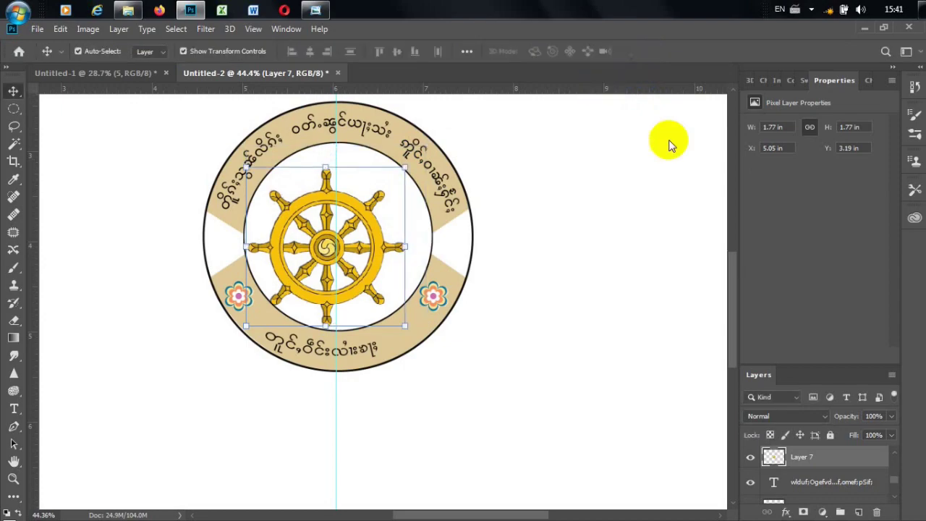
Re-centre the Dharma wheel in the inner circle at X 5.18 in, Y 3.07 in.
{"action": "left_click_drag", "start_coordinate": [371, 221], "coordinate": [380, 216]}
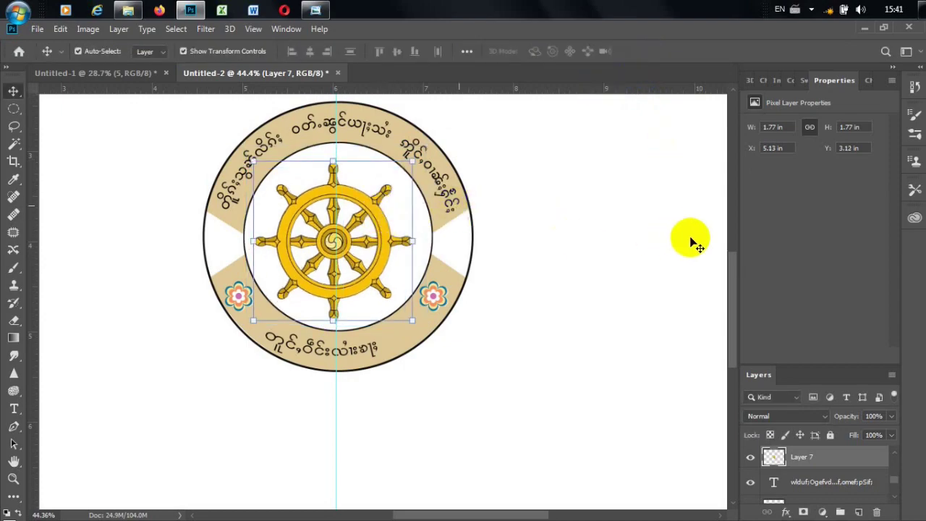
{"action": "scroll", "coordinate": [495, 231], "scroll_direction": "down", "scroll_amount": 2}
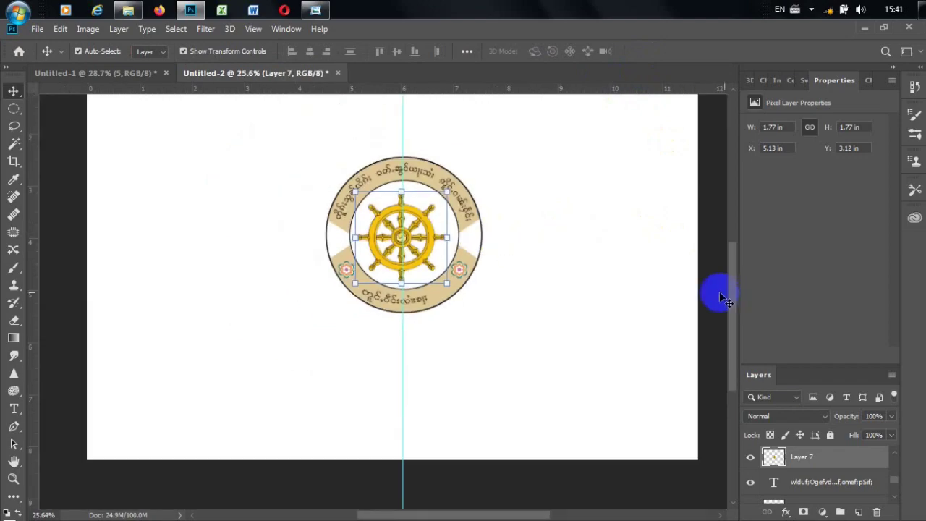
{"action": "left_click", "coordinate": [721, 297]}
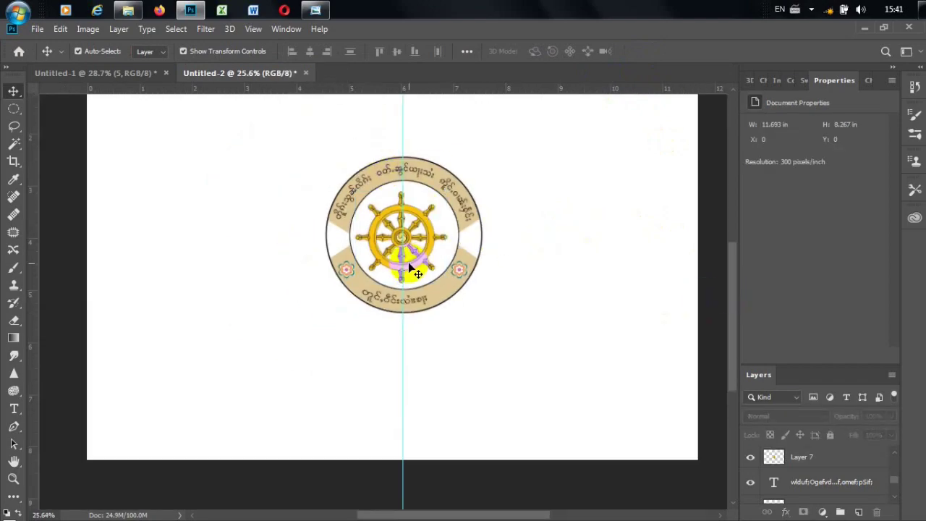
{"action": "scroll", "coordinate": [408, 264], "scroll_direction": "up", "scroll_amount": 2}
{"action": "scroll", "coordinate": [408, 265], "scroll_direction": "up", "scroll_amount": 1}
{"action": "left_click_drag", "start_coordinate": [442, 216], "coordinate": [408, 241]}
{"action": "scroll", "coordinate": [409, 210], "scroll_direction": "down", "scroll_amount": 2}
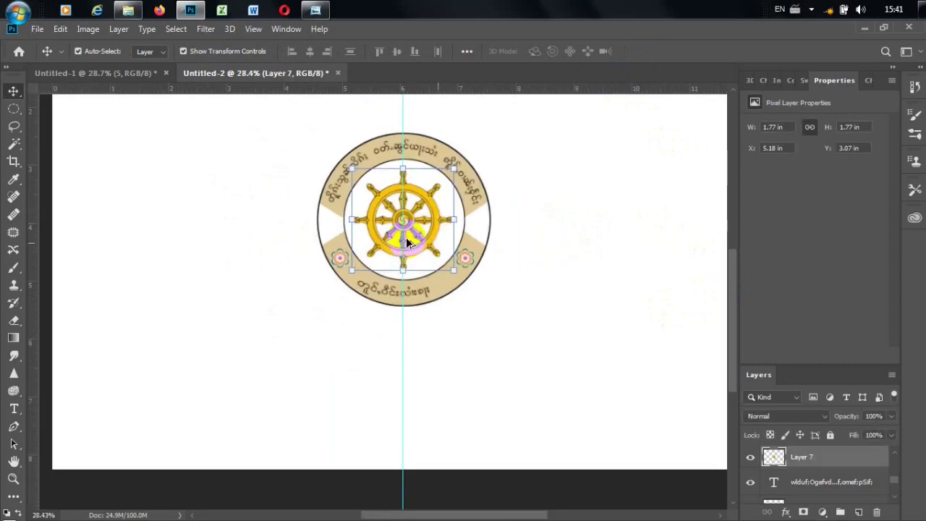
{"action": "scroll", "coordinate": [408, 241], "scroll_direction": "down", "scroll_amount": 2}
{"action": "left_click", "coordinate": [673, 304]}
{"action": "scroll", "coordinate": [378, 331], "scroll_direction": "up", "scroll_amount": 1}
{"action": "scroll", "coordinate": [337, 322], "scroll_direction": "up", "scroll_amount": 2}
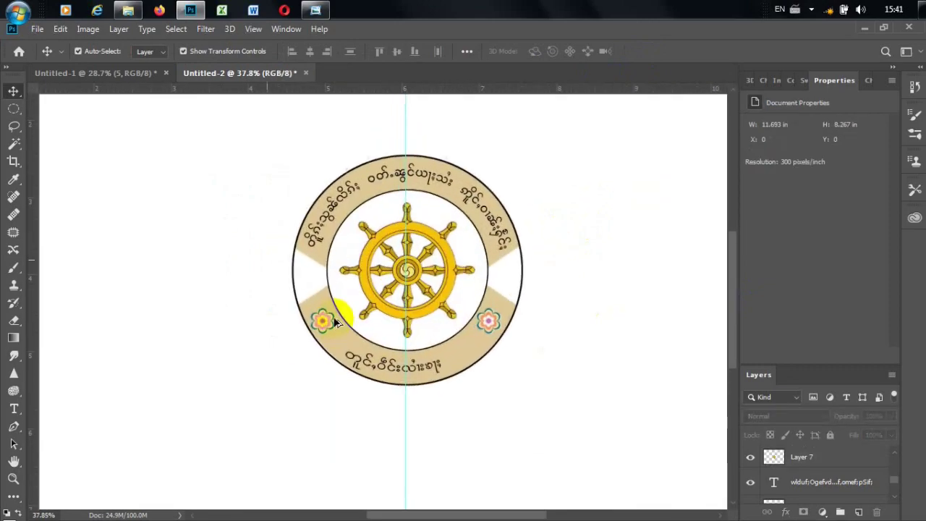
{"action": "scroll", "coordinate": [337, 323], "scroll_direction": "up", "scroll_amount": 3}
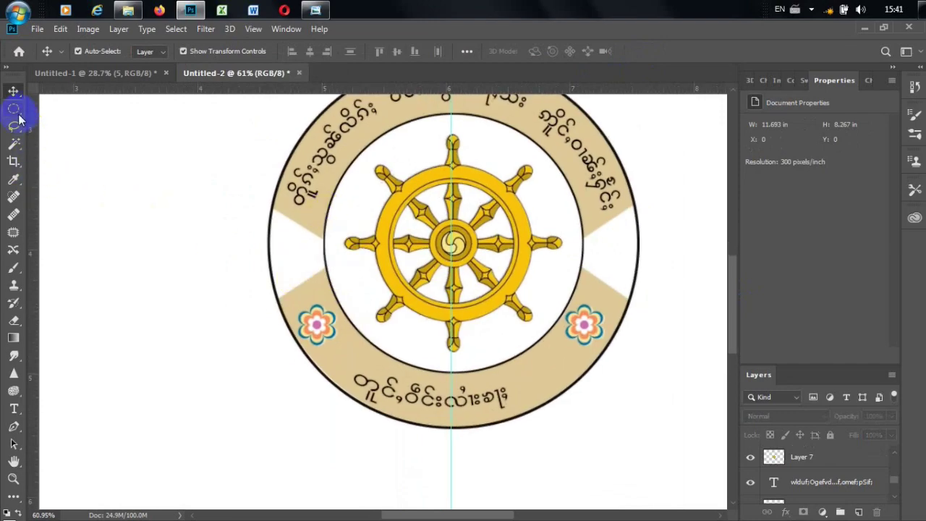
Draw a straight Pen path across the ring's edge for the divider.
{"action": "left_click", "coordinate": [14, 427]}
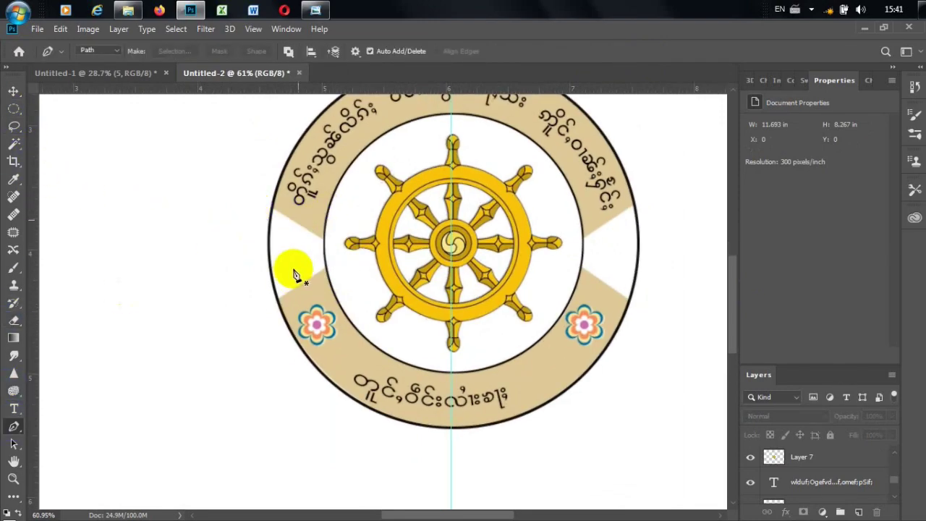
{"action": "scroll", "coordinate": [333, 245], "scroll_direction": "up", "scroll_amount": 2}
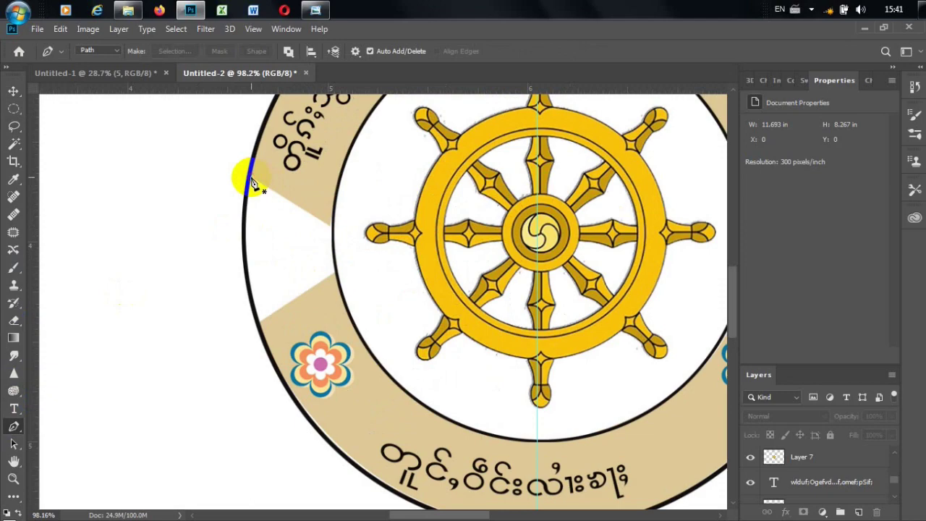
{"action": "left_click", "coordinate": [327, 241]}
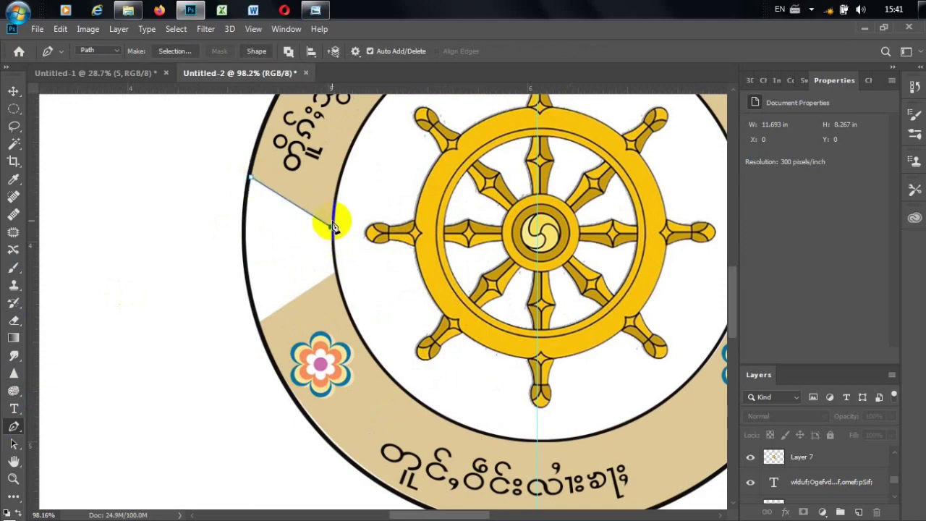
{"action": "left_click", "coordinate": [247, 181]}
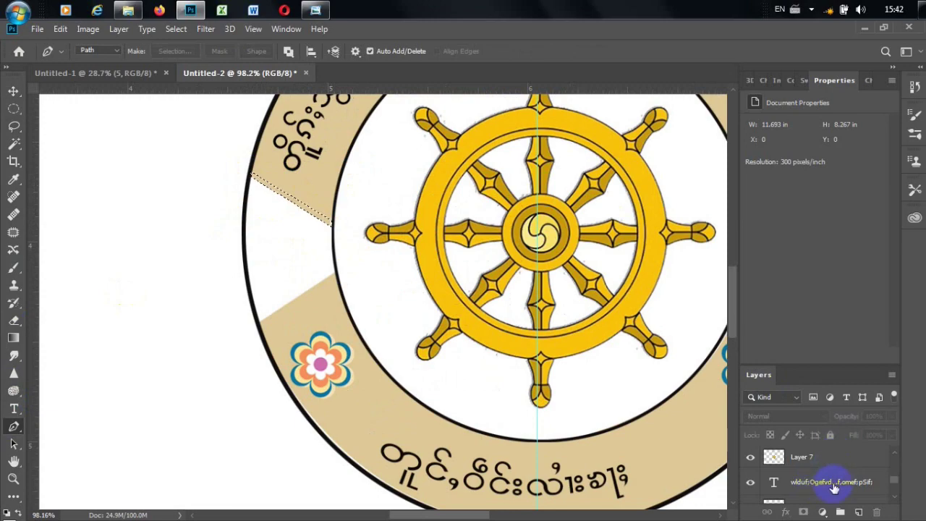
Add a new layer and set the foreground colour to bright blue #21b9f1.
{"action": "left_click", "coordinate": [857, 511]}
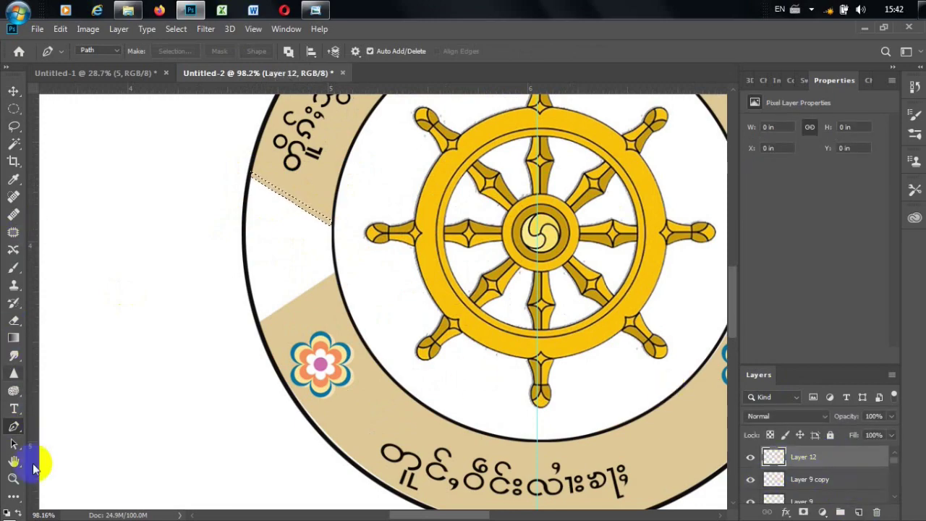
{"action": "left_click", "coordinate": [10, 512]}
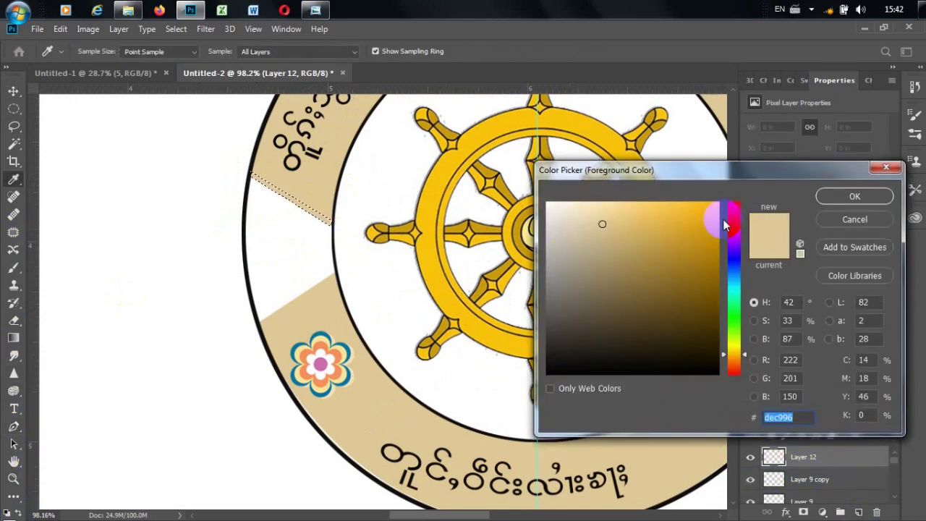
{"action": "left_click_drag", "start_coordinate": [732, 289], "coordinate": [733, 280]}
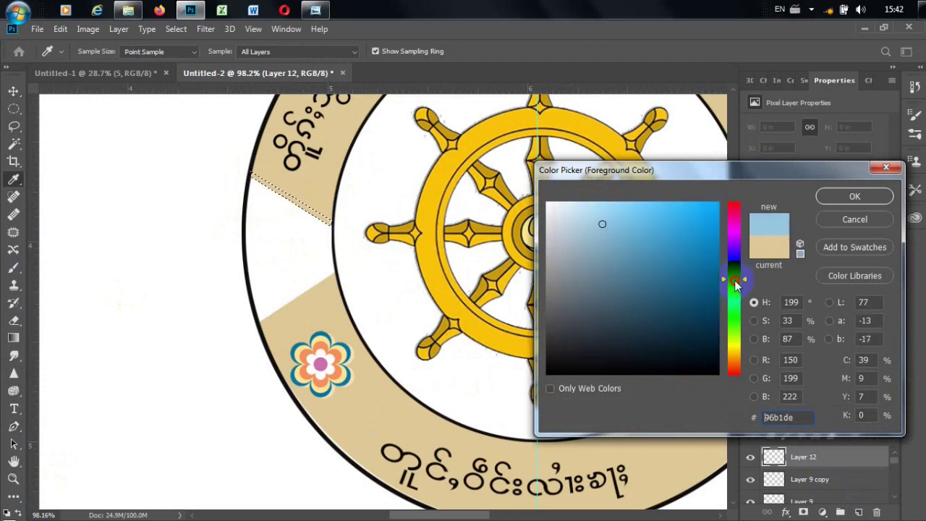
{"action": "left_click", "coordinate": [708, 206]}
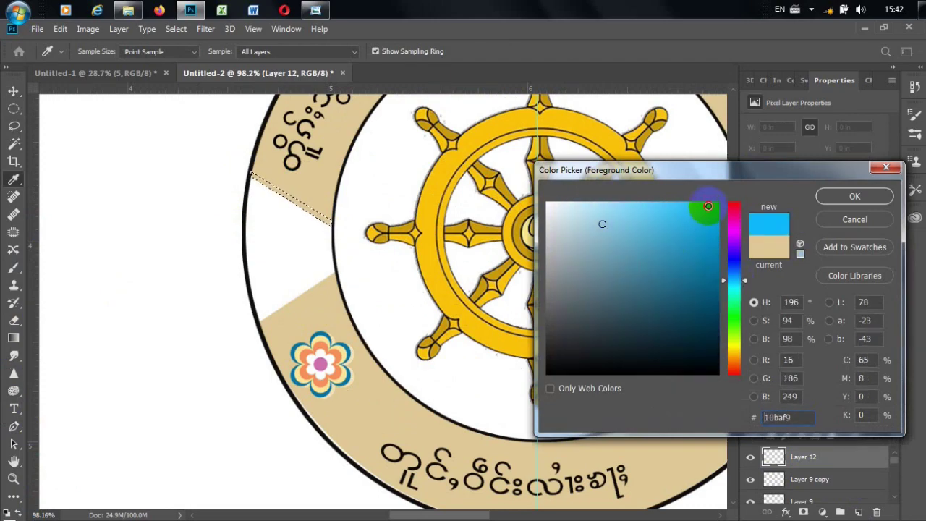
{"action": "left_click", "coordinate": [818, 197]}
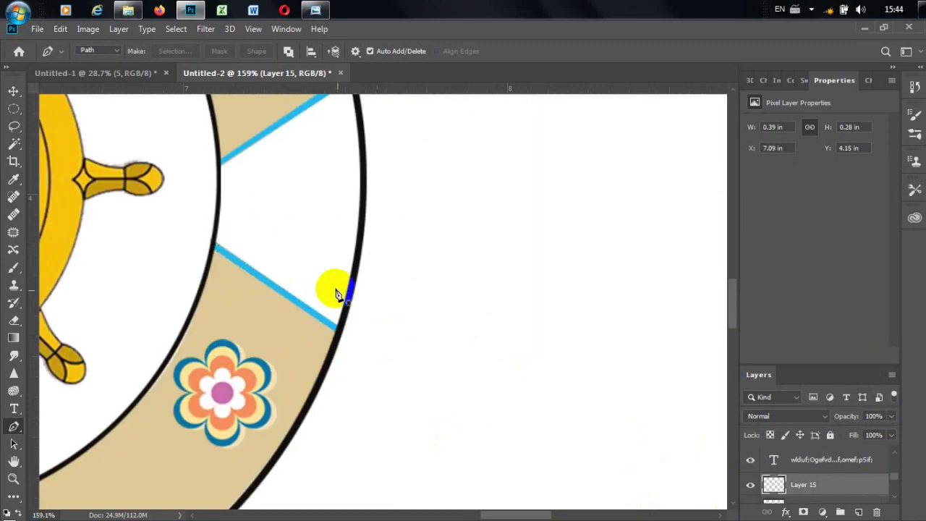
{"action": "scroll", "coordinate": [311, 309], "scroll_direction": "down", "scroll_amount": 5}
{"action": "scroll", "coordinate": [174, 285], "scroll_direction": "up", "scroll_amount": 2}
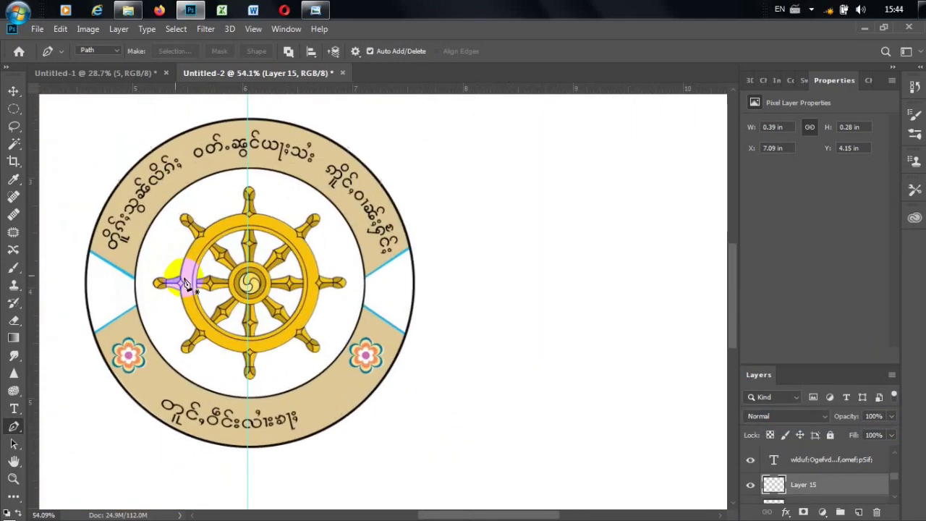
{"action": "scroll", "coordinate": [201, 268], "scroll_direction": "up", "scroll_amount": 2}
{"action": "scroll", "coordinate": [215, 270], "scroll_direction": "down", "scroll_amount": 1}
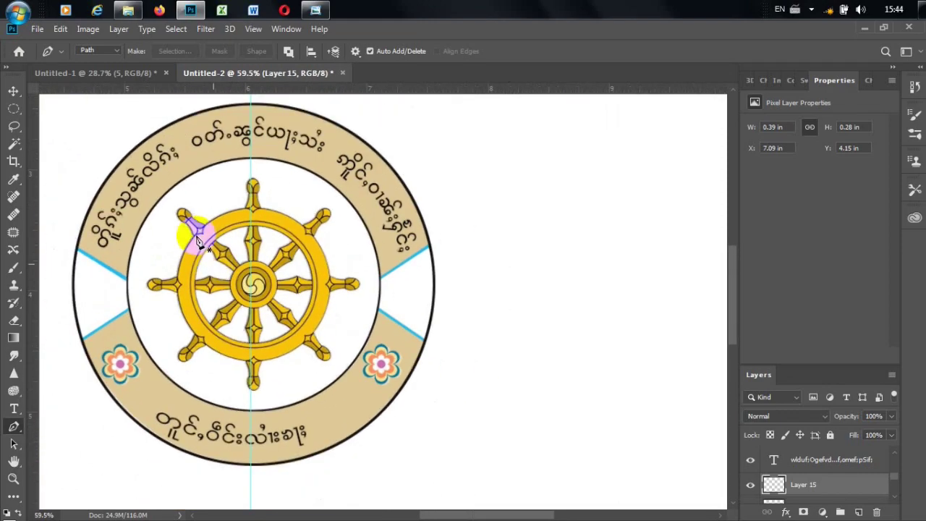
Scale the Layer 9 copy inner circle up to 2.02 in to hug the Dharma wheel.
{"action": "left_click", "coordinate": [14, 91]}
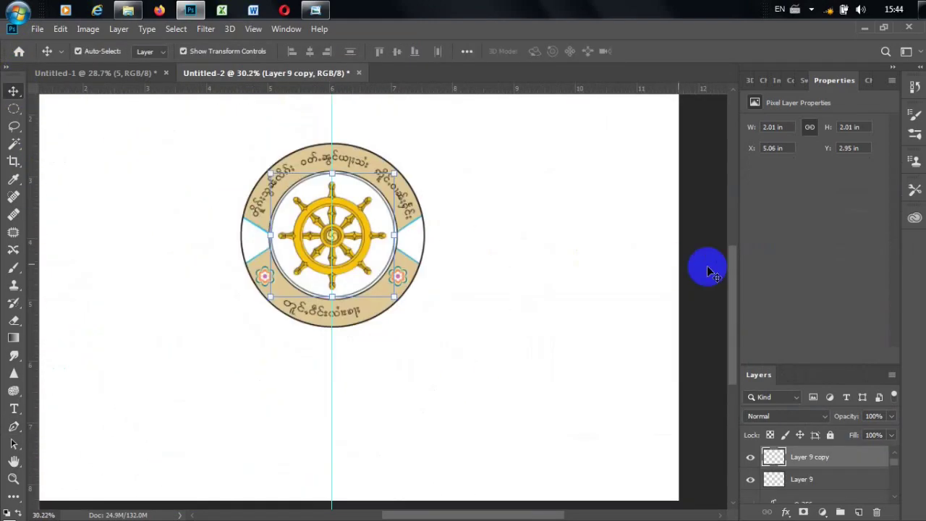
{"action": "left_click", "coordinate": [707, 264]}
{"action": "scroll", "coordinate": [364, 229], "scroll_direction": "up", "scroll_amount": 2}
{"action": "scroll", "coordinate": [364, 229], "scroll_direction": "up", "scroll_amount": 2}
{"action": "scroll", "coordinate": [372, 181], "scroll_direction": "up", "scroll_amount": 2}
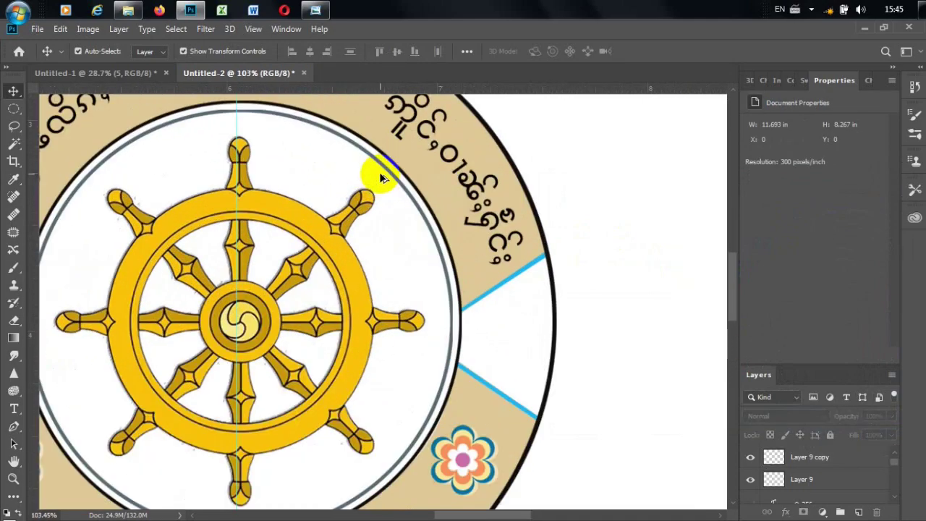
{"action": "left_click", "coordinate": [388, 176]}
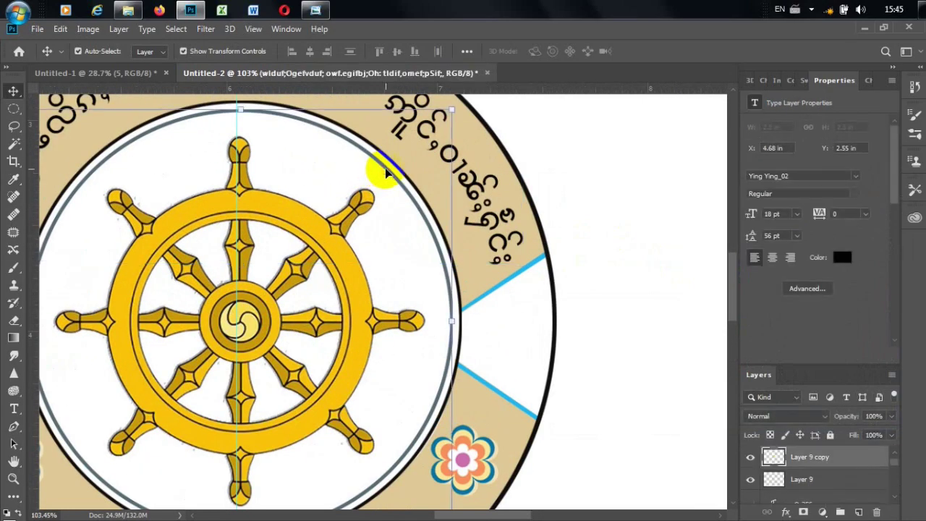
{"action": "left_click_drag", "start_coordinate": [451, 112], "coordinate": [466, 96]}
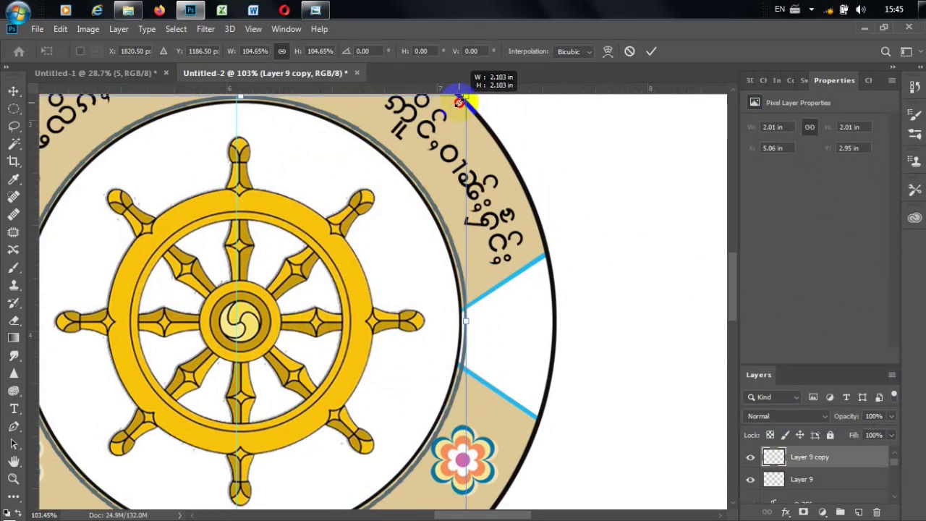
{"action": "left_click_drag", "start_coordinate": [459, 102], "coordinate": [452, 108]}
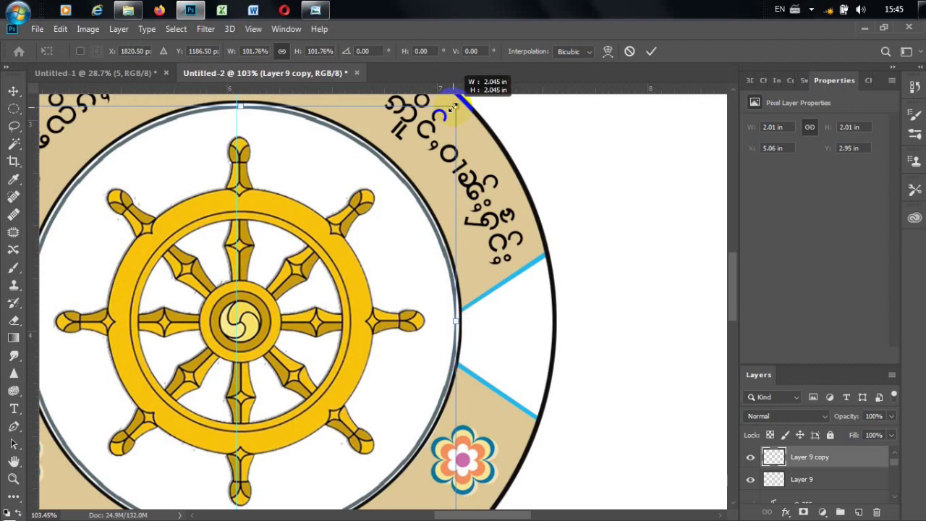
{"action": "left_click", "coordinate": [652, 50]}
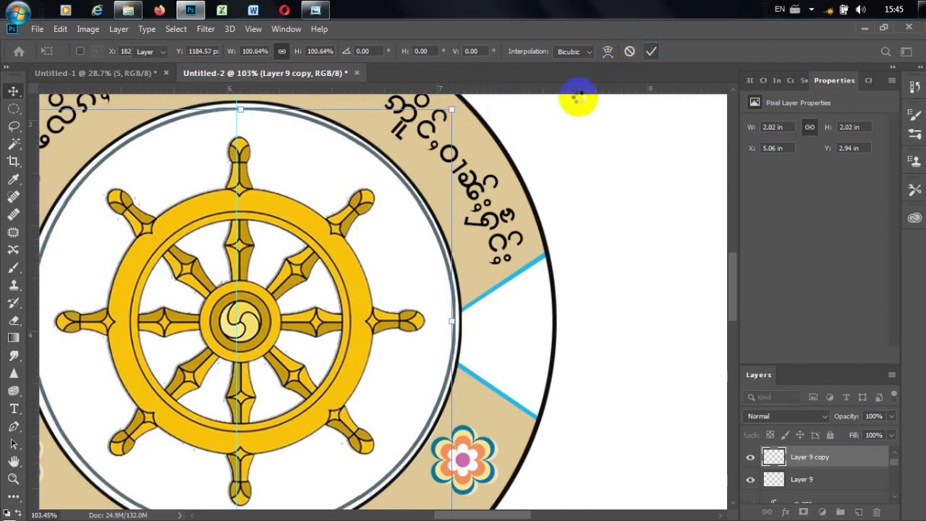
{"action": "scroll", "coordinate": [506, 144], "scroll_direction": "down", "scroll_amount": 4}
{"action": "scroll", "coordinate": [651, 217], "scroll_direction": "down", "scroll_amount": 2}
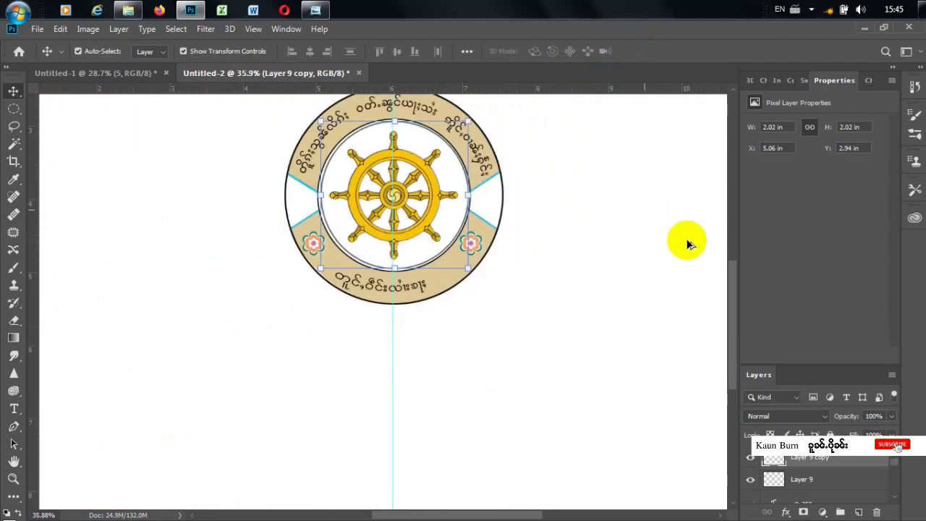
{"action": "scroll", "coordinate": [588, 220], "scroll_direction": "down", "scroll_amount": 1}
Enlarge the Layer 7 Dharma wheel to 107.08% (1.89 in) at X 5.13 in, Y 2.98 in.
{"action": "left_click", "coordinate": [679, 285]}
{"action": "scroll", "coordinate": [464, 288], "scroll_direction": "up", "scroll_amount": 3}
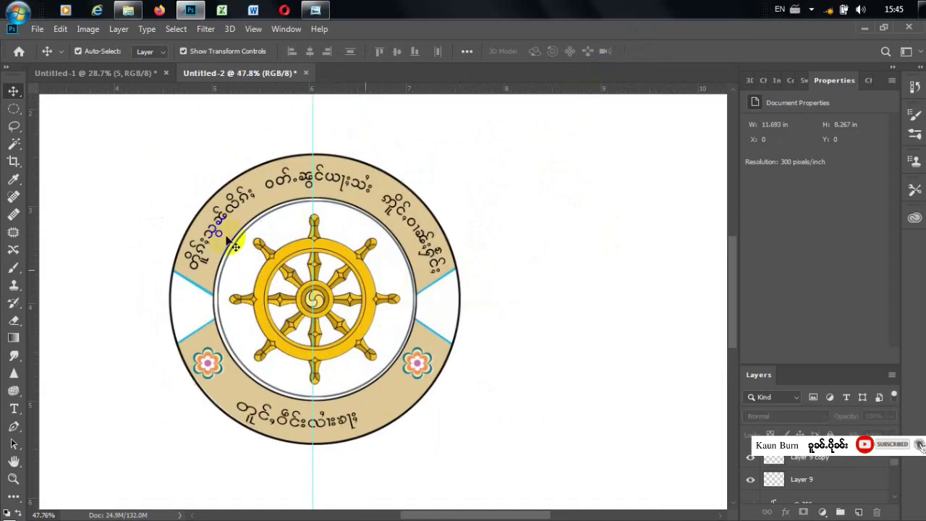
{"action": "scroll", "coordinate": [312, 290], "scroll_direction": "up", "scroll_amount": 2}
{"action": "mouse_move", "coordinate": [312, 297]}
{"action": "left_mouse_down"}
{"action": "mouse_move", "coordinate": [364, 260]}
{"action": "mouse_move", "coordinate": [435, 178]}
{"action": "left_mouse_up"}
{"action": "scroll", "coordinate": [308, 265], "scroll_direction": "down", "scroll_amount": 2}
{"action": "scroll", "coordinate": [311, 265], "scroll_direction": "up", "scroll_amount": 1}
{"action": "left_click_drag", "start_coordinate": [362, 238], "coordinate": [354, 245]}
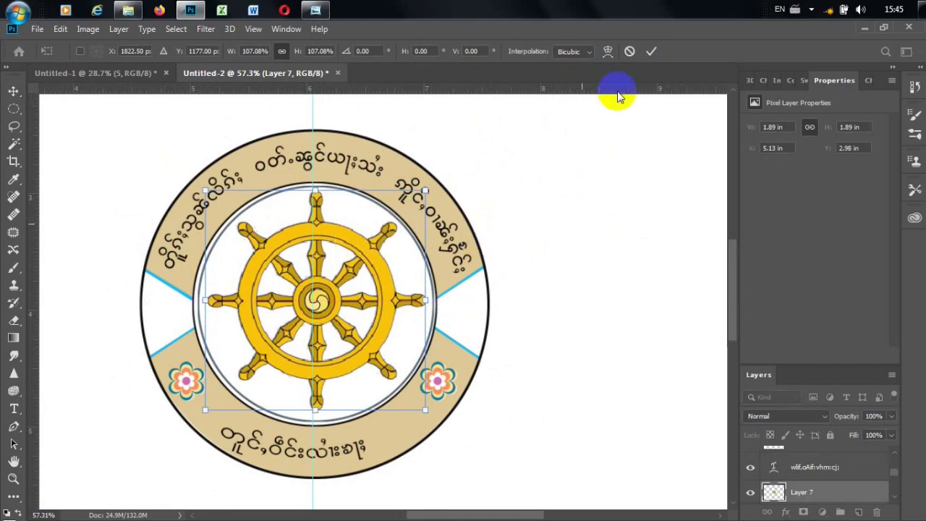
{"action": "left_click", "coordinate": [652, 52]}
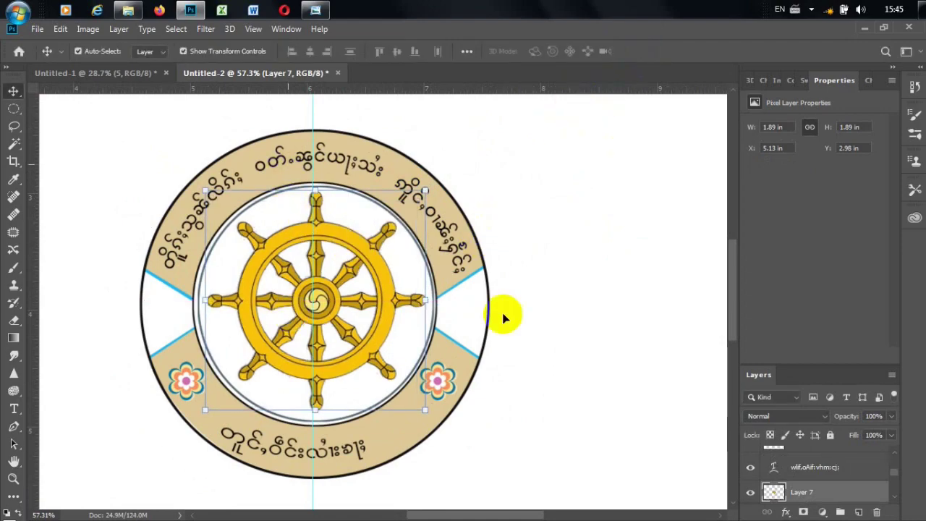
Nudge the Dharma wheel down to X 5.1 in, Y 3.07 in, then deselect it.
{"action": "scroll", "coordinate": [459, 296], "scroll_direction": "down", "scroll_amount": 1}
{"action": "scroll", "coordinate": [459, 296], "scroll_direction": "down", "scroll_amount": 2}
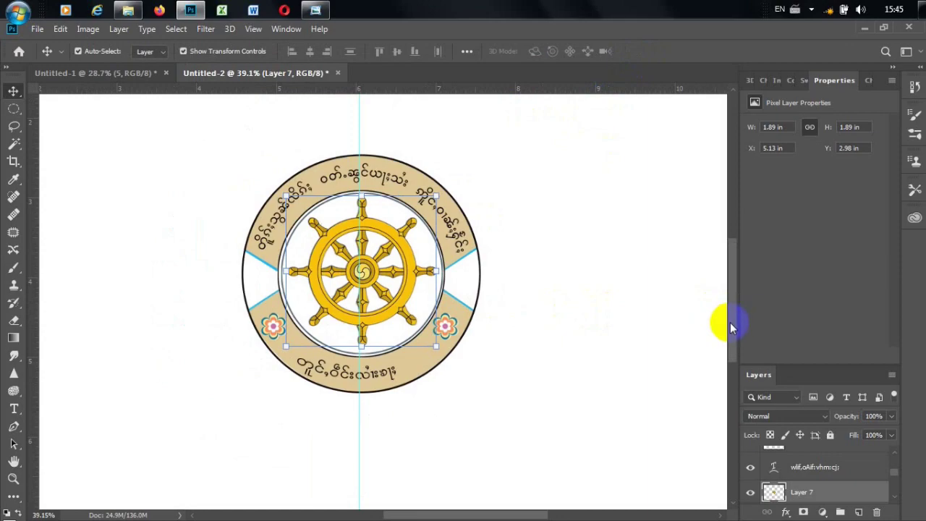
{"action": "left_click", "coordinate": [512, 292]}
{"action": "scroll", "coordinate": [512, 290], "scroll_direction": "down", "scroll_amount": 1}
{"action": "scroll", "coordinate": [438, 289], "scroll_direction": "up", "scroll_amount": 1}
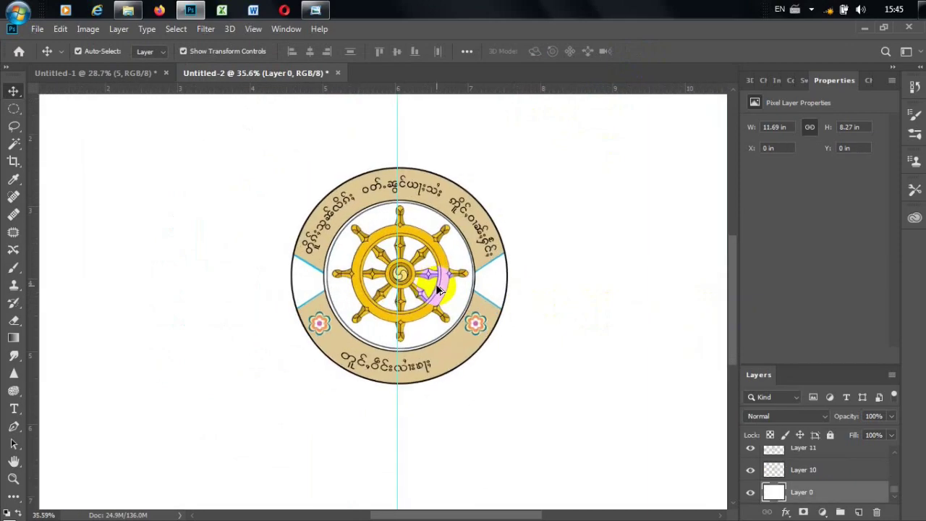
{"action": "scroll", "coordinate": [437, 290], "scroll_direction": "up", "scroll_amount": 2}
{"action": "mouse_move", "coordinate": [415, 235]}
{"action": "left_mouse_down"}
{"action": "mouse_move", "coordinate": [419, 243]}
{"action": "mouse_move", "coordinate": [416, 235]}
{"action": "left_mouse_up"}
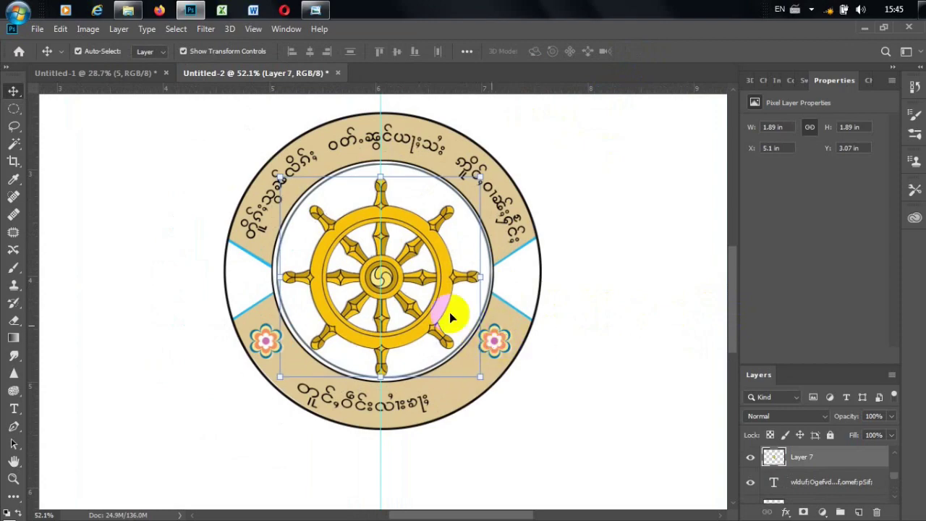
{"action": "scroll", "coordinate": [450, 317], "scroll_direction": "down", "scroll_amount": 3}
{"action": "left_click", "coordinate": [176, 242]}
{"action": "scroll", "coordinate": [256, 217], "scroll_direction": "up", "scroll_amount": 2}
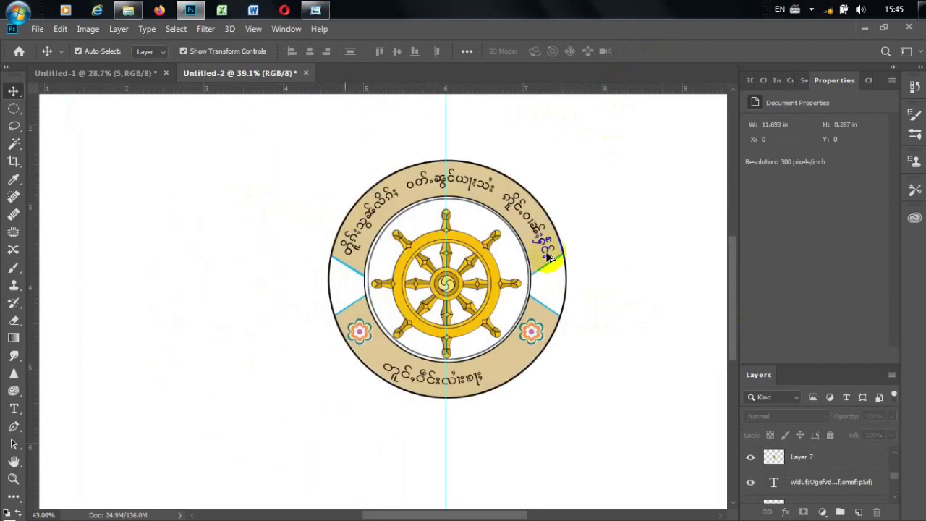
{"action": "scroll", "coordinate": [548, 257], "scroll_direction": "up", "scroll_amount": 4}
{"action": "scroll", "coordinate": [364, 207], "scroll_direction": "down", "scroll_amount": 3}
{"action": "scroll", "coordinate": [593, 285], "scroll_direction": "down", "scroll_amount": 2}
{"action": "scroll", "coordinate": [464, 278], "scroll_direction": "up", "scroll_amount": 2}
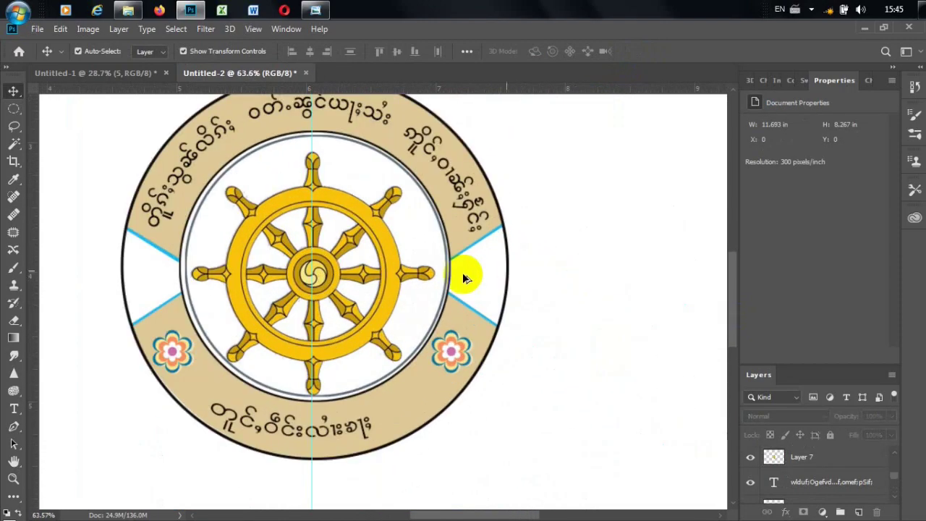
{"action": "scroll", "coordinate": [464, 278], "scroll_direction": "down", "scroll_amount": 2}
{"action": "scroll", "coordinate": [464, 278], "scroll_direction": "down", "scroll_amount": 2}
{"action": "scroll", "coordinate": [464, 276], "scroll_direction": "up", "scroll_amount": 1}
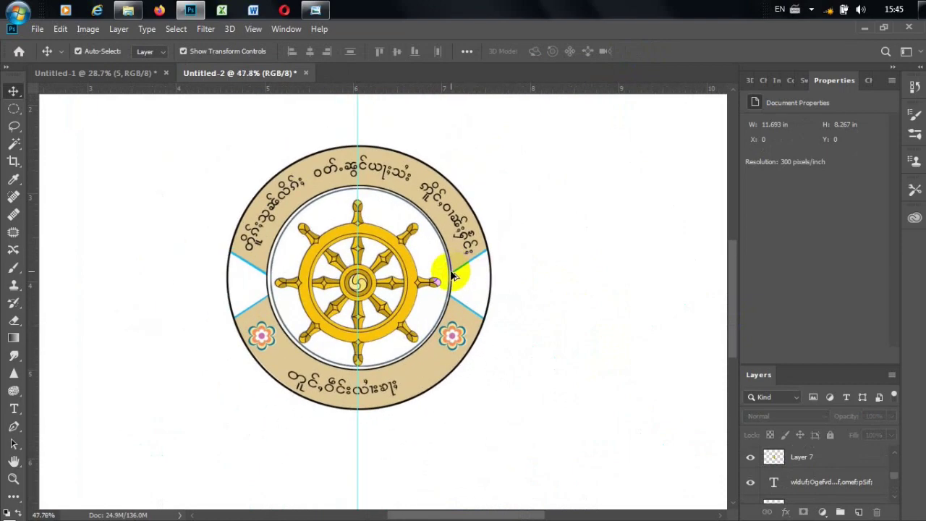
{"action": "scroll", "coordinate": [452, 273], "scroll_direction": "up", "scroll_amount": 1}
{"action": "scroll", "coordinate": [455, 271], "scroll_direction": "down", "scroll_amount": 1}
{"action": "scroll", "coordinate": [393, 255], "scroll_direction": "down", "scroll_amount": 1}
{"action": "scroll", "coordinate": [398, 275], "scroll_direction": "up", "scroll_amount": 2}
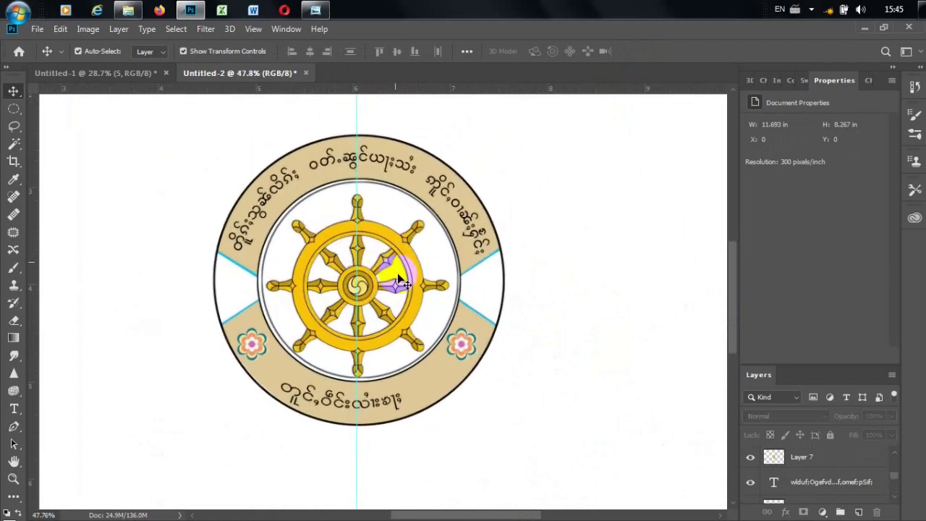
{"action": "scroll", "coordinate": [328, 299], "scroll_direction": "down", "scroll_amount": 1}
{"action": "scroll", "coordinate": [333, 304], "scroll_direction": "up", "scroll_amount": 1}
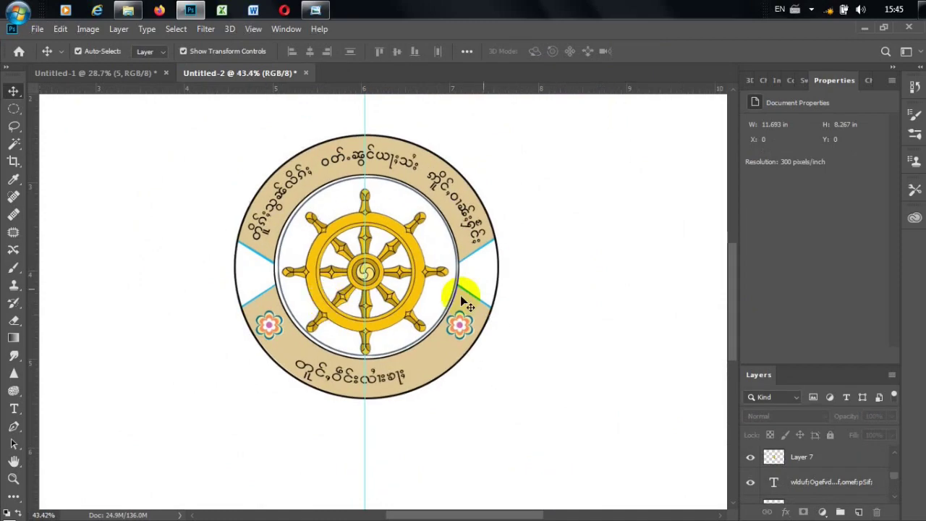